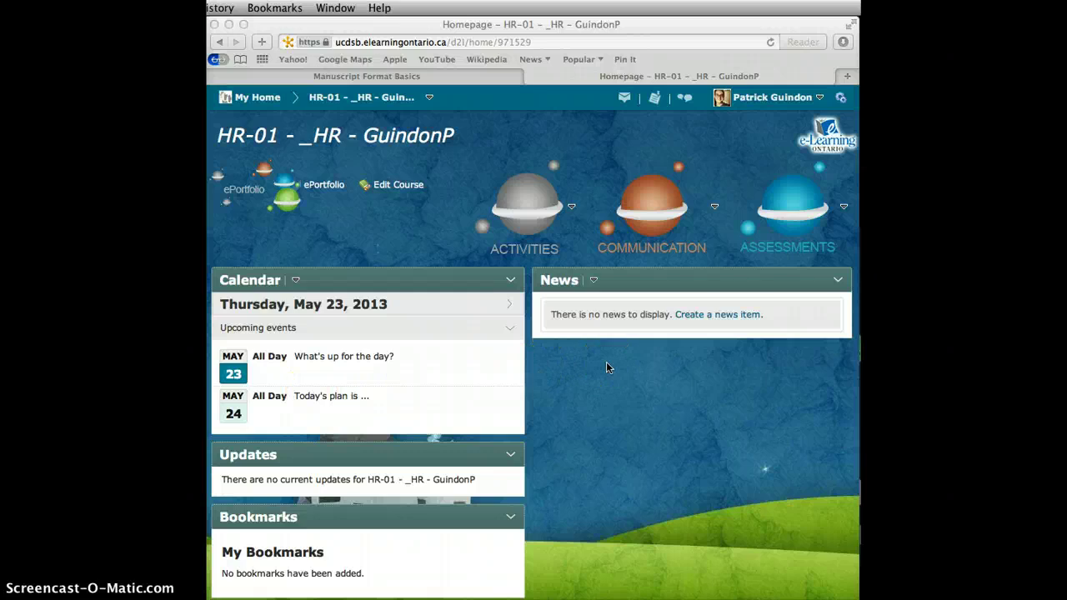
Step: Switch to the HR-01 course from the course list and go to its ePortfolio
{"action": "left_click", "coordinate": [431, 102]}
{"action": "left_click", "coordinate": [430, 100]}
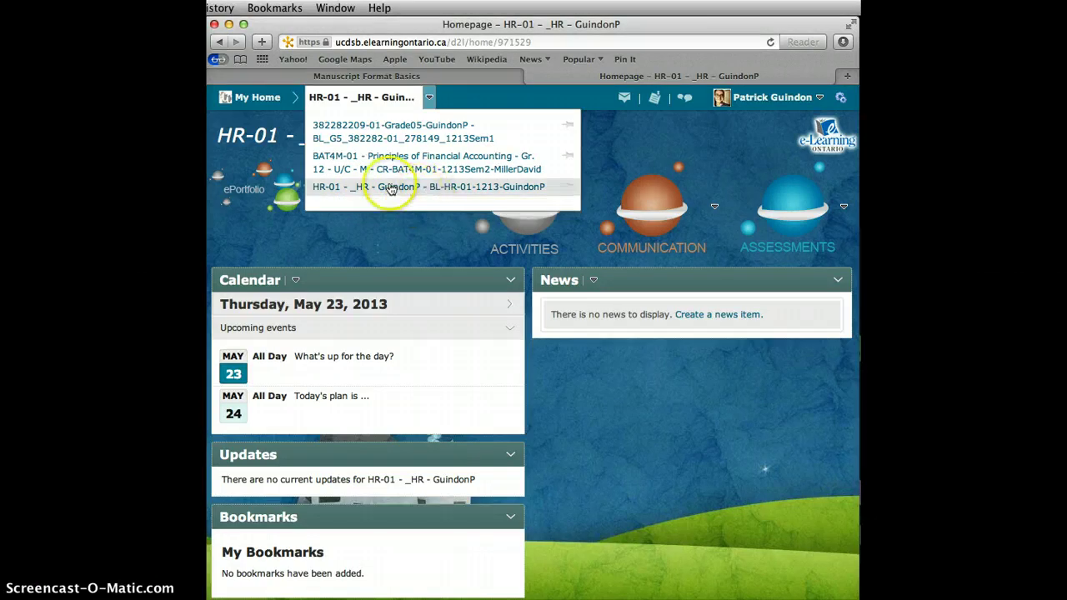
{"action": "left_click", "coordinate": [354, 190]}
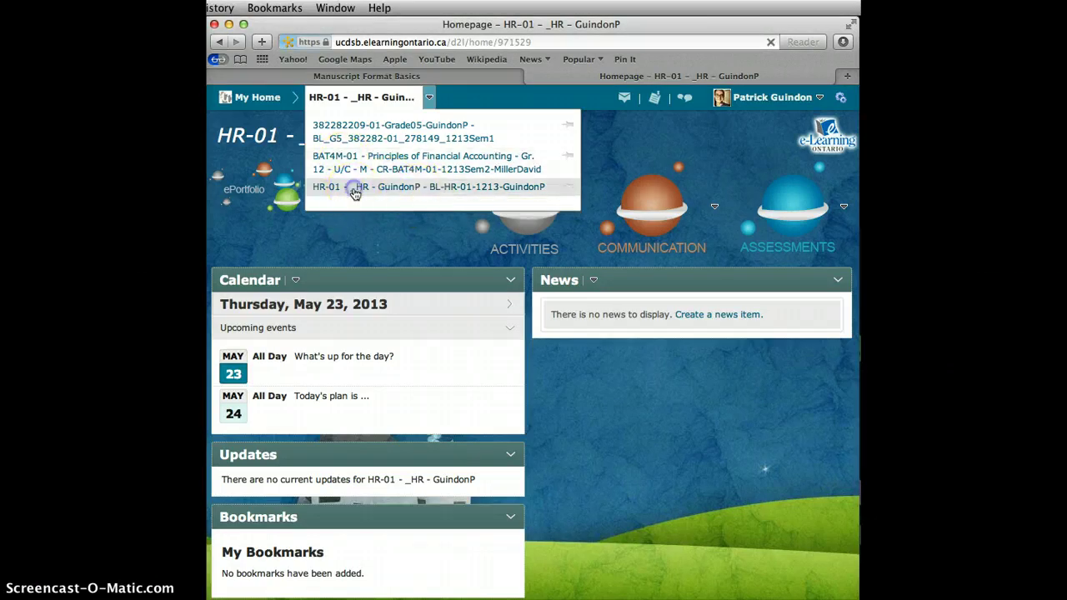
{"action": "left_click", "coordinate": [280, 181]}
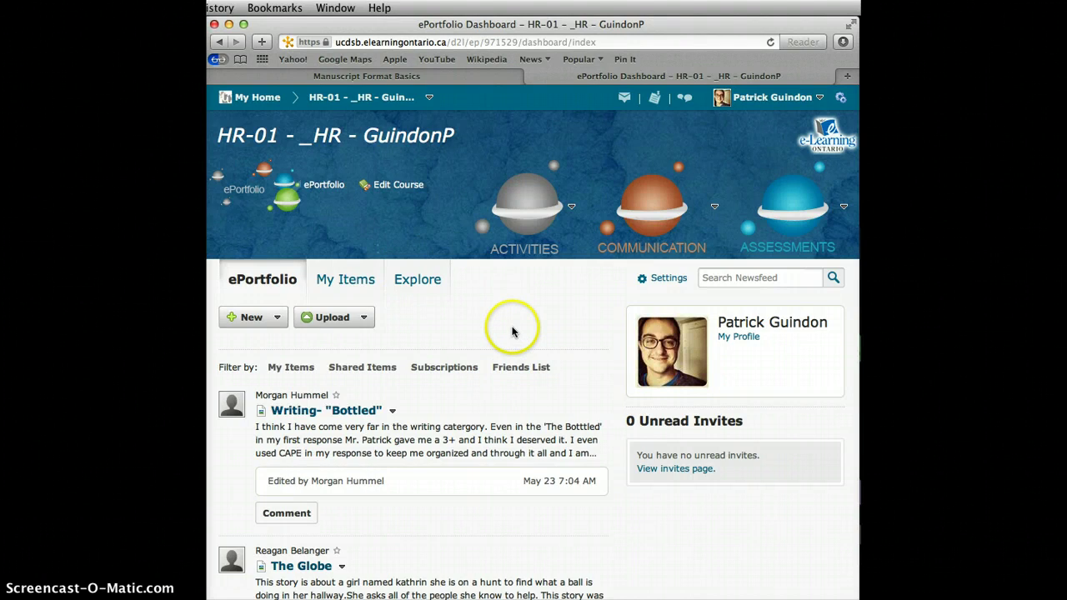
Step: Show the New item types list (HTML File, Link, Reflection, Collection, and others)
{"action": "left_click", "coordinate": [279, 317]}
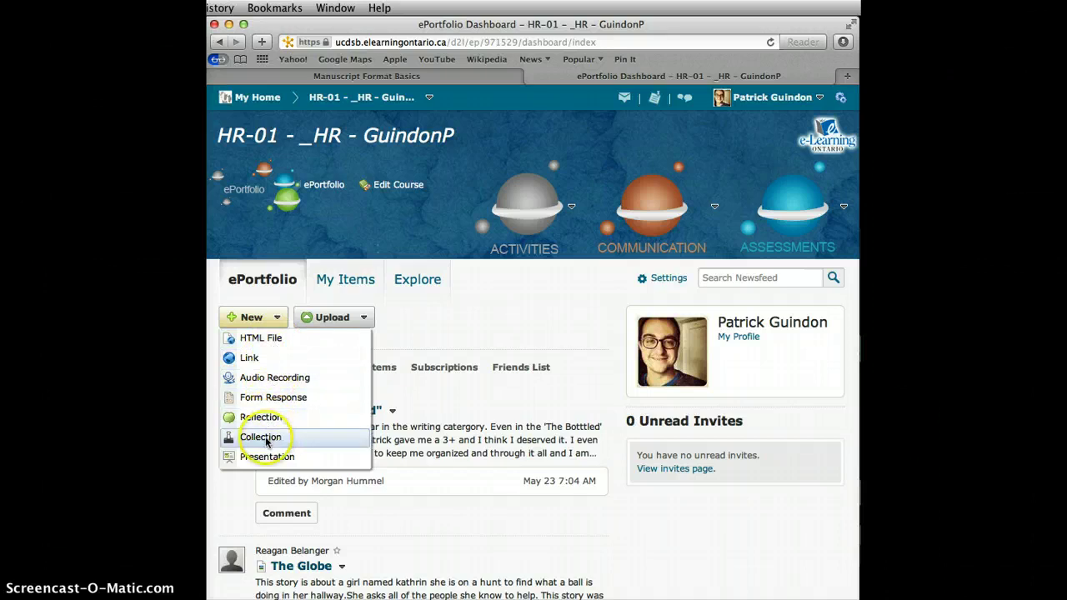
Step: Choose Upload > File from computer to bring up the Add a File dialog
{"action": "left_click", "coordinate": [350, 318]}
{"action": "left_click", "coordinate": [352, 317]}
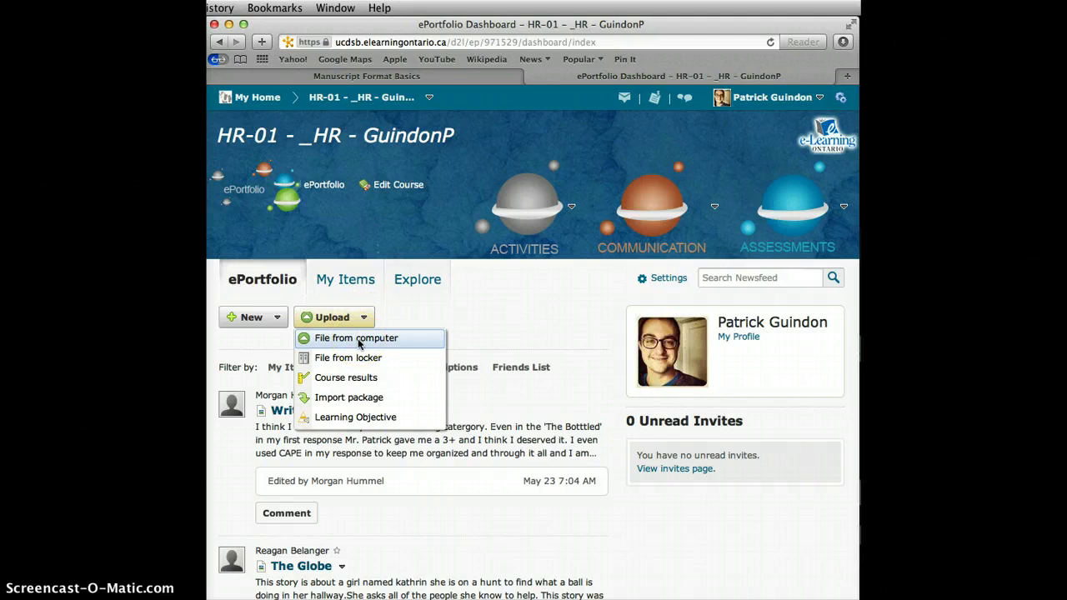
{"action": "left_click", "coordinate": [352, 317]}
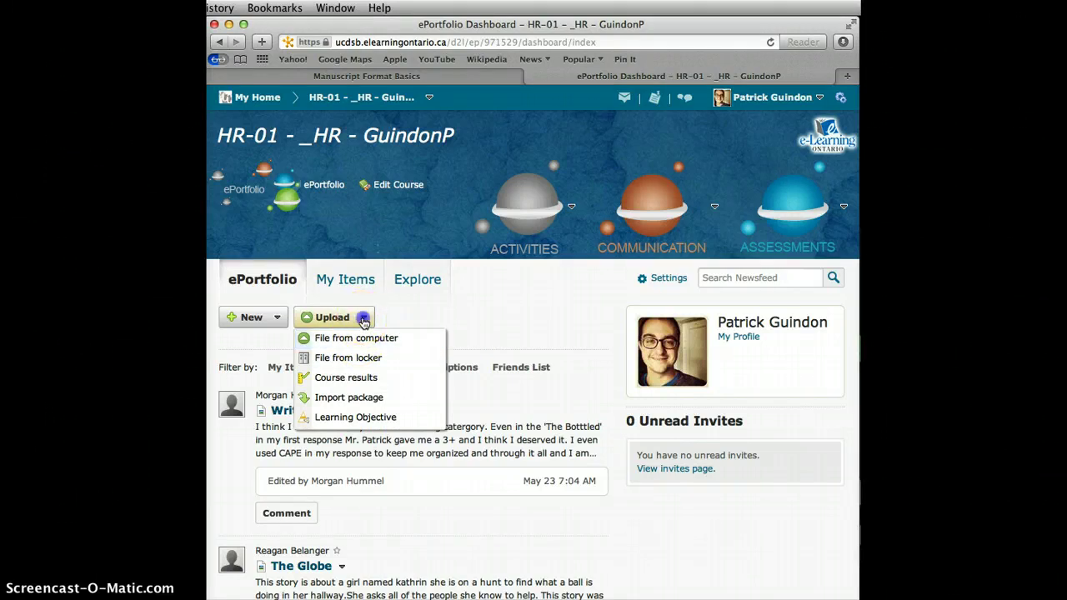
{"action": "left_click", "coordinate": [330, 317]}
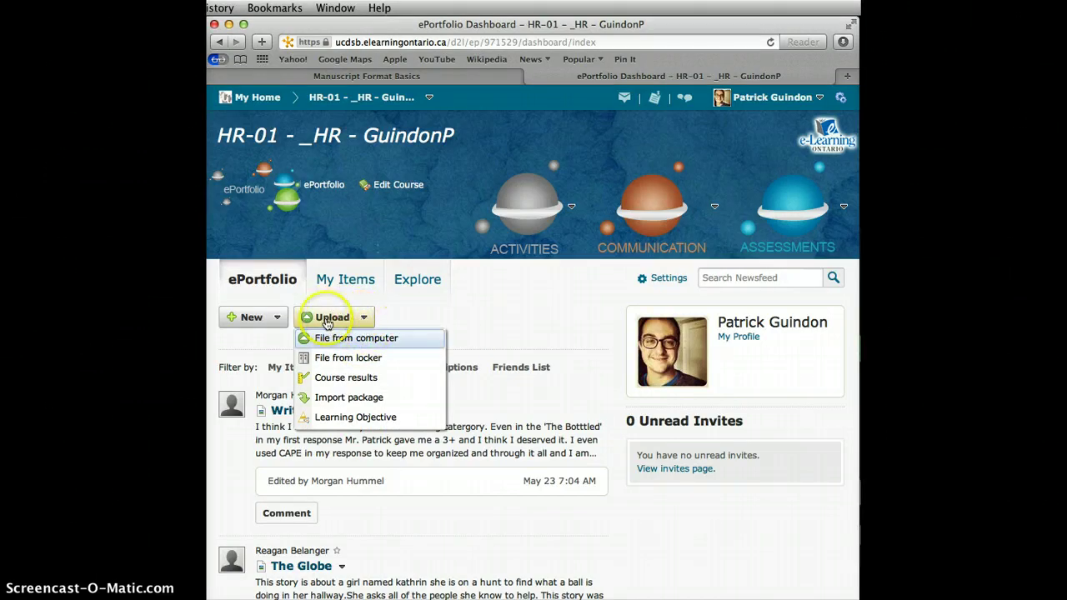
{"action": "left_click", "coordinate": [358, 338]}
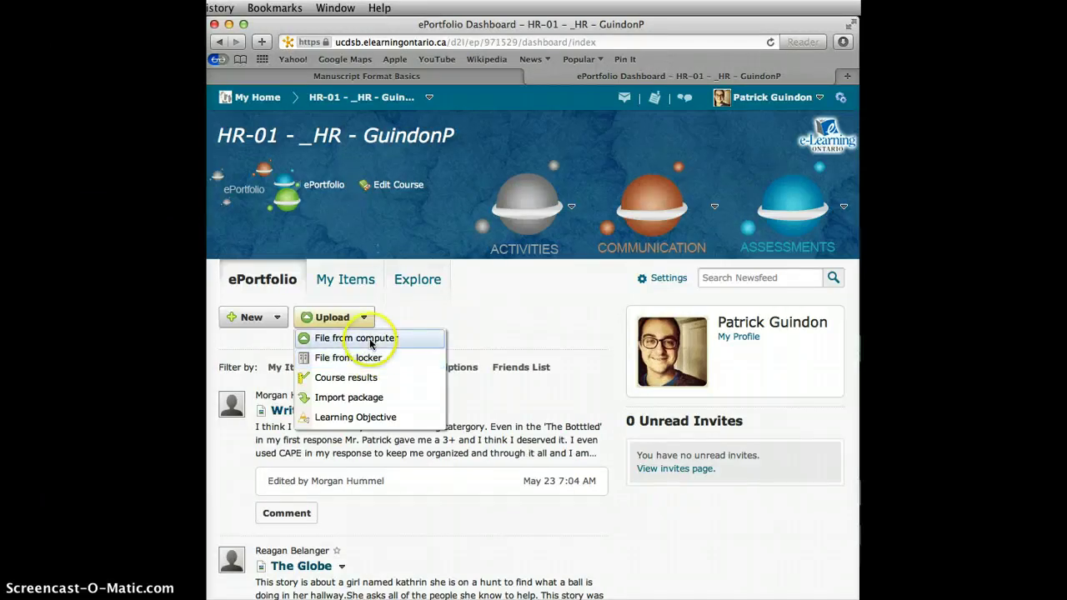
{"action": "left_click", "coordinate": [371, 340]}
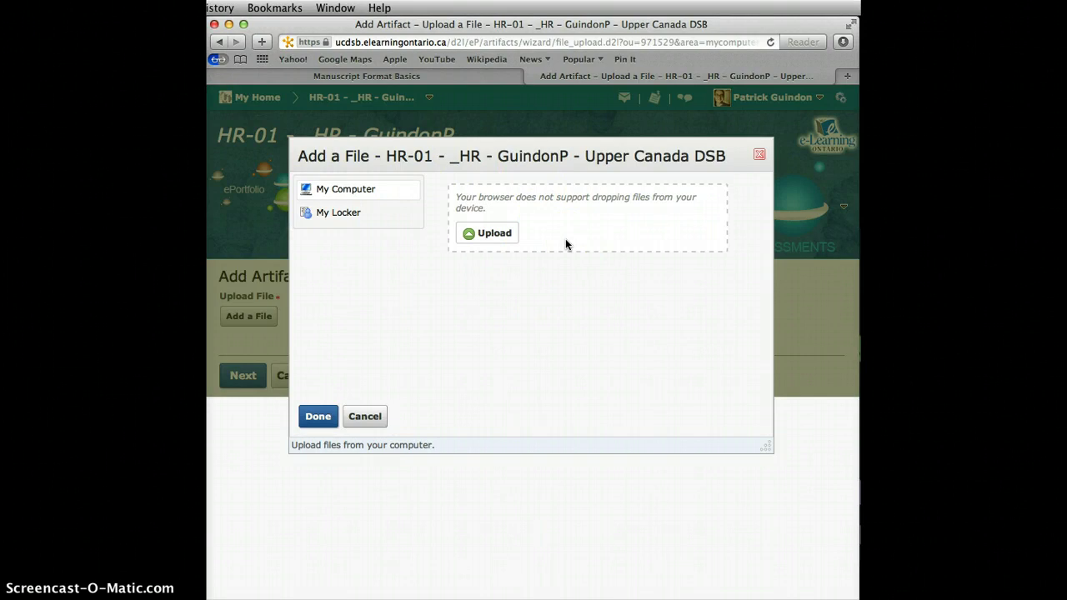
Step: Upload The Roz Tree.docx from the Dropbox folder and continue to the artifact details
{"action": "left_click", "coordinate": [491, 238]}
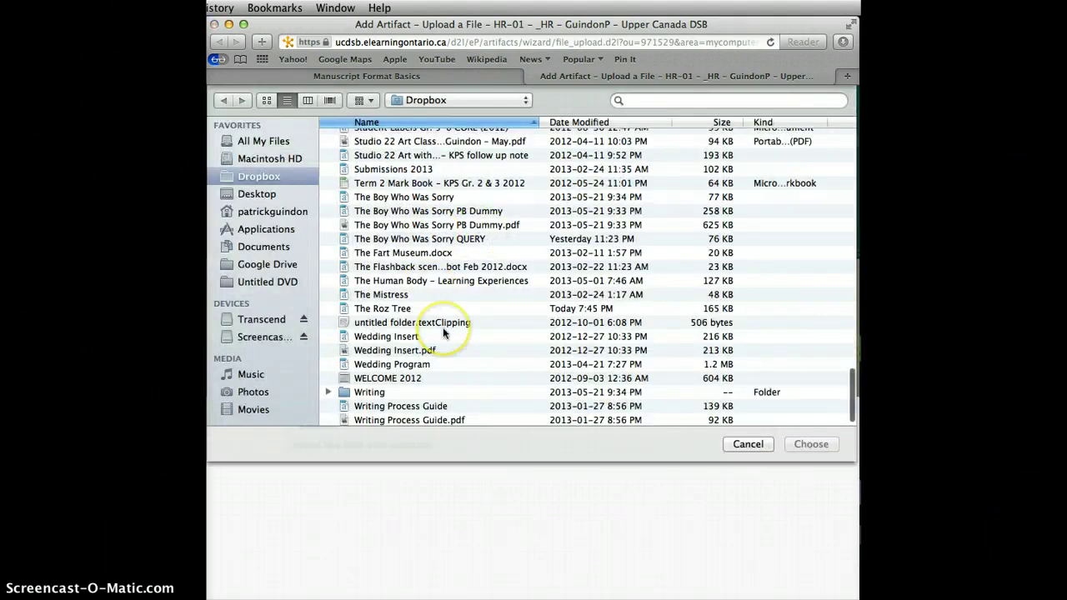
{"action": "scroll", "coordinate": [443, 329], "scroll_direction": "down", "scroll_amount": 1}
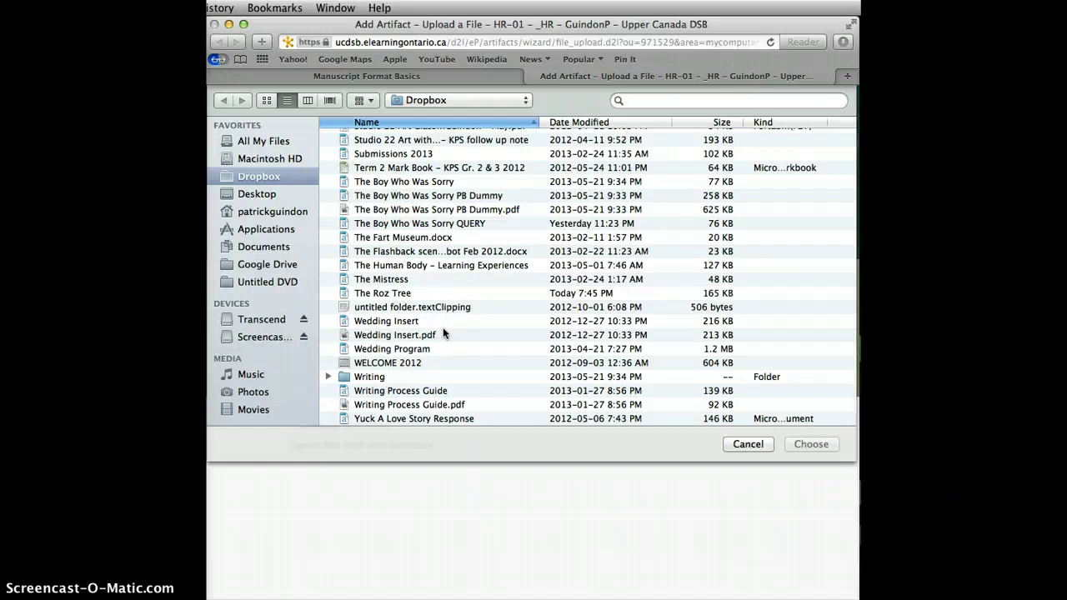
{"action": "left_click", "coordinate": [385, 293]}
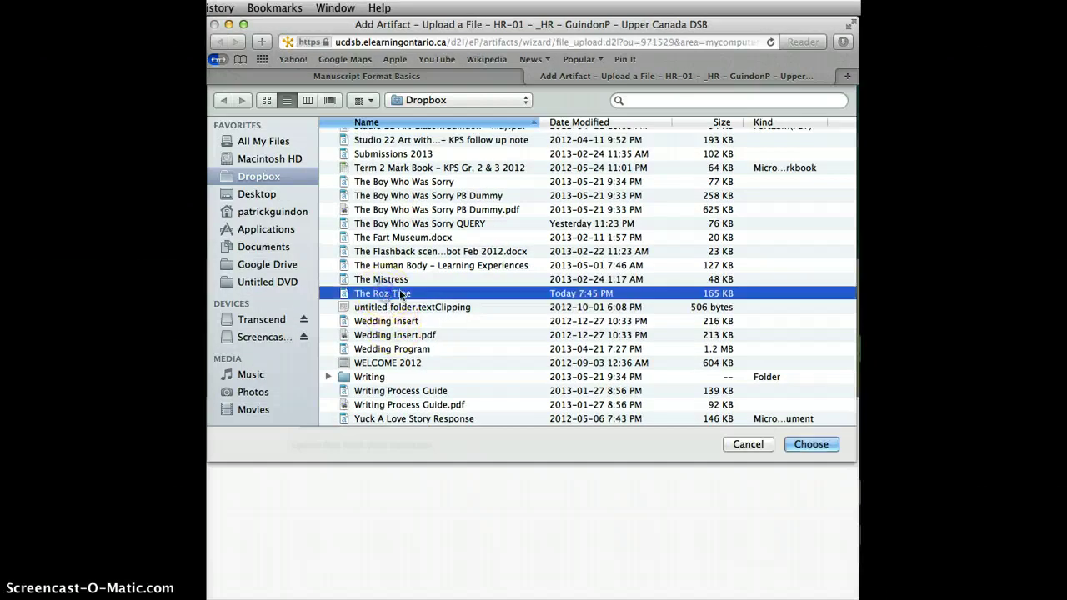
{"action": "left_click", "coordinate": [805, 445]}
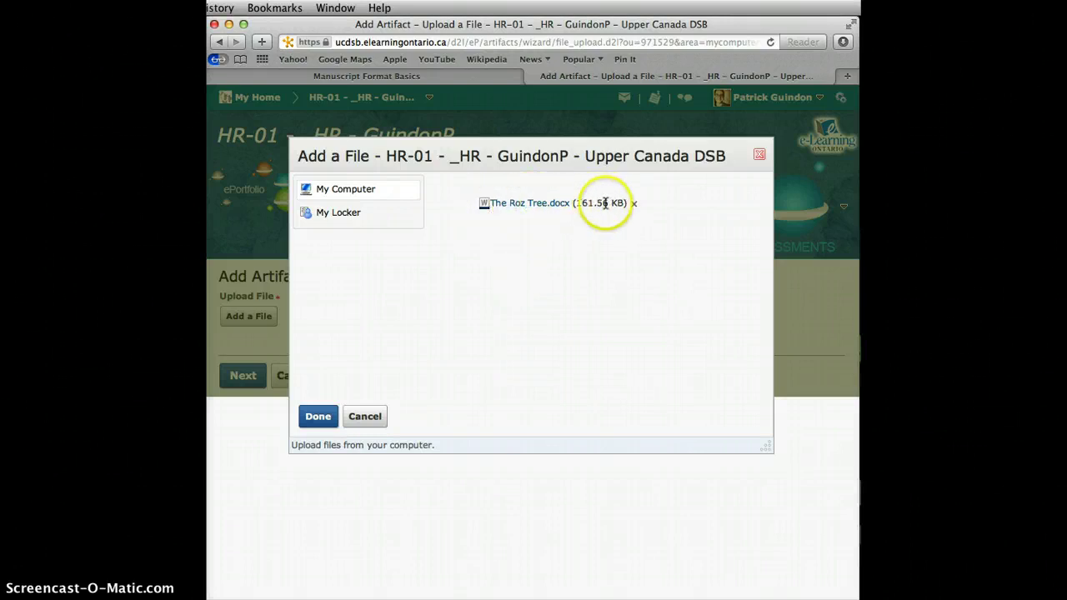
{"action": "left_click", "coordinate": [318, 418]}
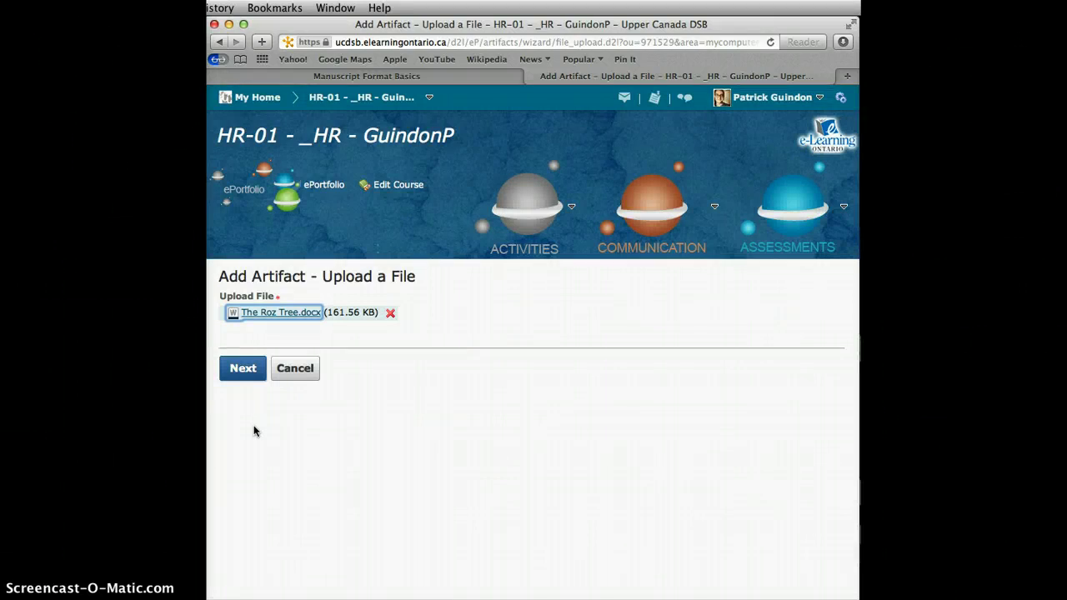
{"action": "left_click", "coordinate": [245, 370]}
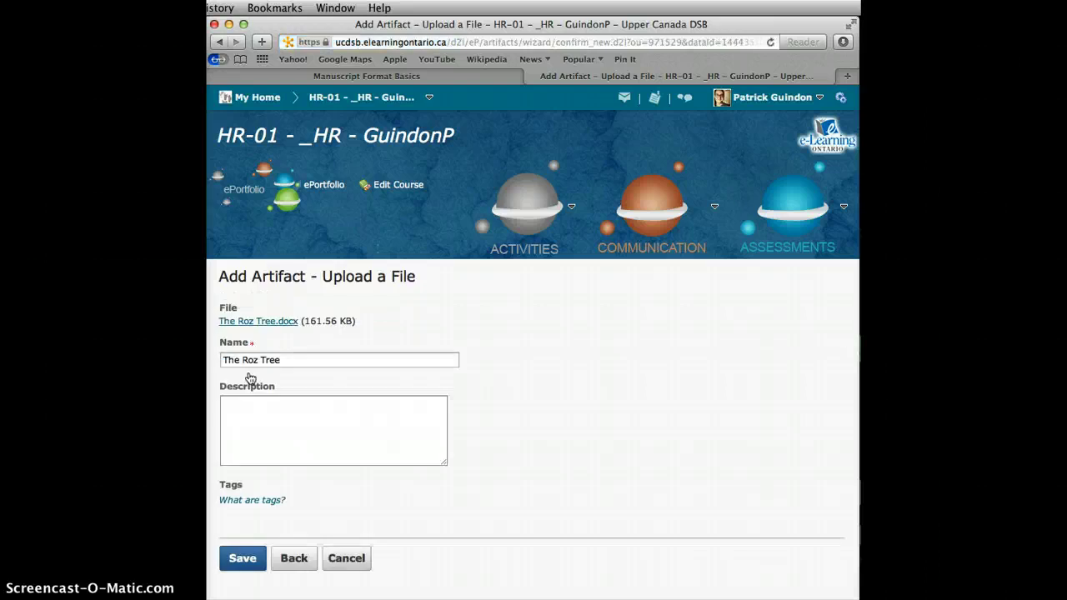
Step: Append ' (Manuscript)' so the artifact name reads 'The Roz Tree (Manuscript)'
{"action": "left_click", "coordinate": [261, 359]}
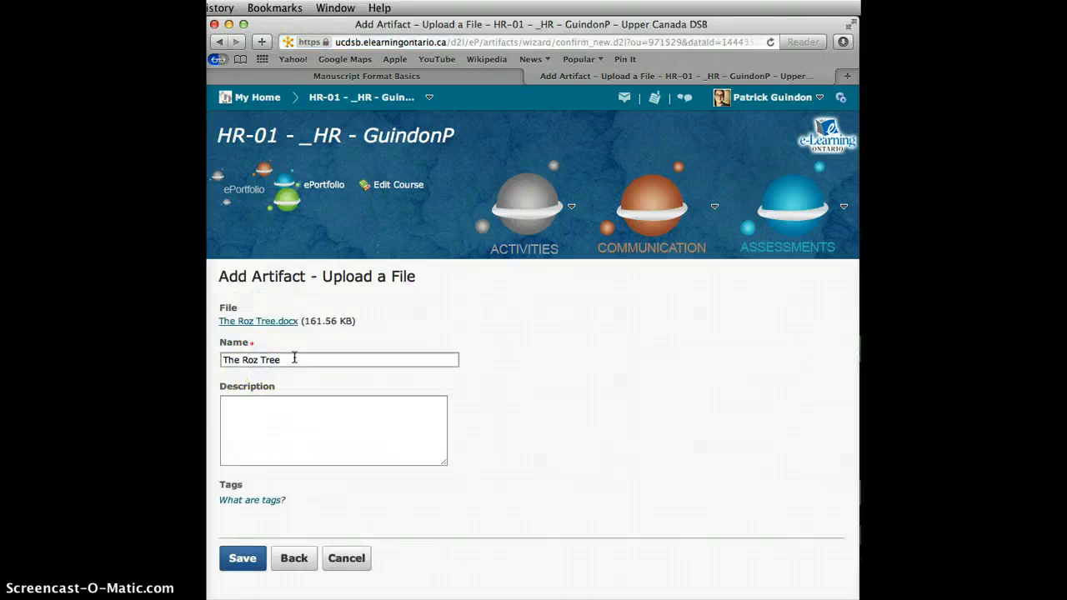
{"action": "left_click", "coordinate": [292, 359]}
{"action": "type", "text": "(Manuscript)"}
{"action": "key", "text": "Tab"}
{"action": "left_click", "coordinate": [271, 411]}
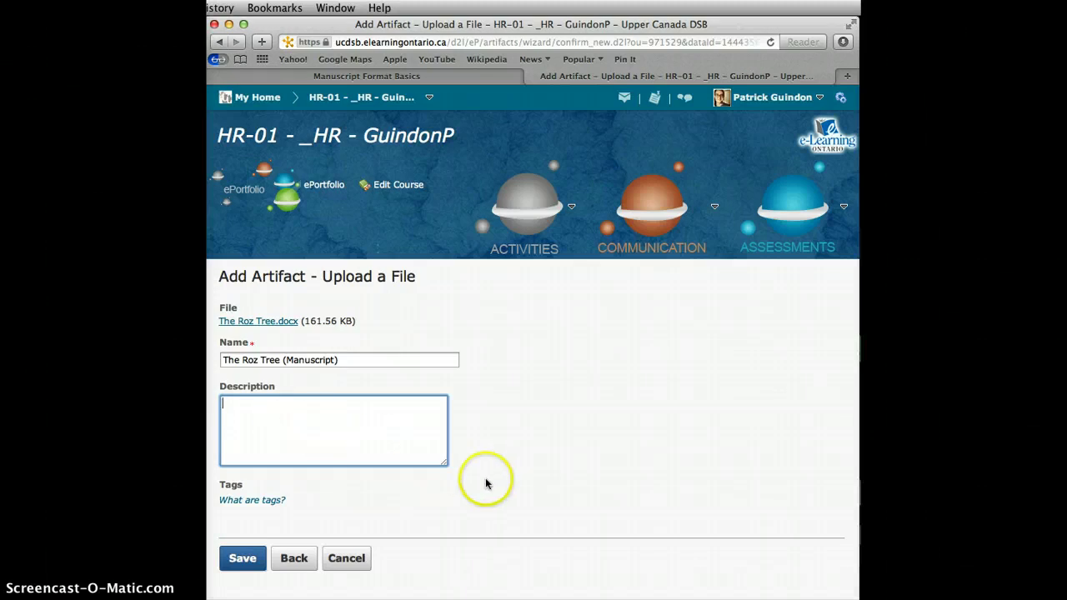
Step: Drag the Description box's corner down-right to enlarge it, then place the cursor inside
{"action": "left_click", "coordinate": [445, 465]}
{"action": "left_click_drag", "start_coordinate": [444, 464], "coordinate": [836, 566]}
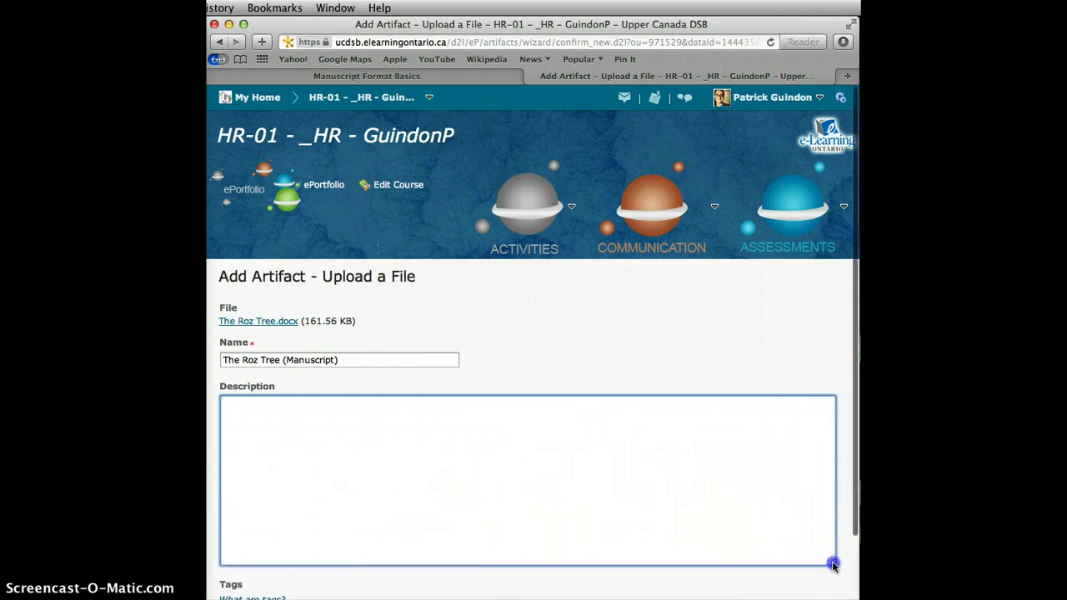
{"action": "scroll", "coordinate": [599, 446], "scroll_direction": "down", "scroll_amount": 3}
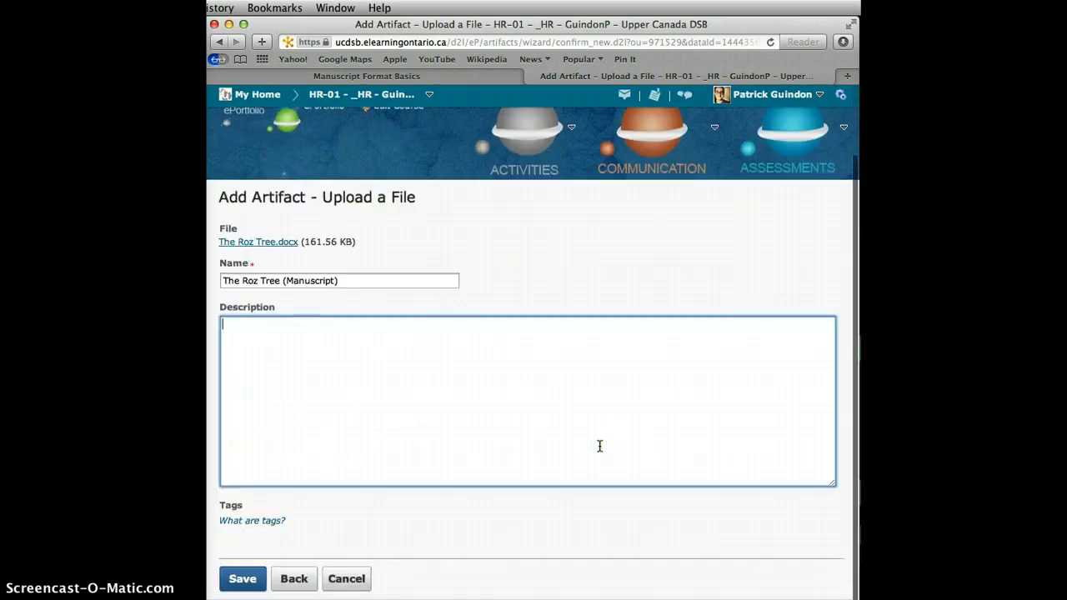
{"action": "left_click", "coordinate": [549, 395]}
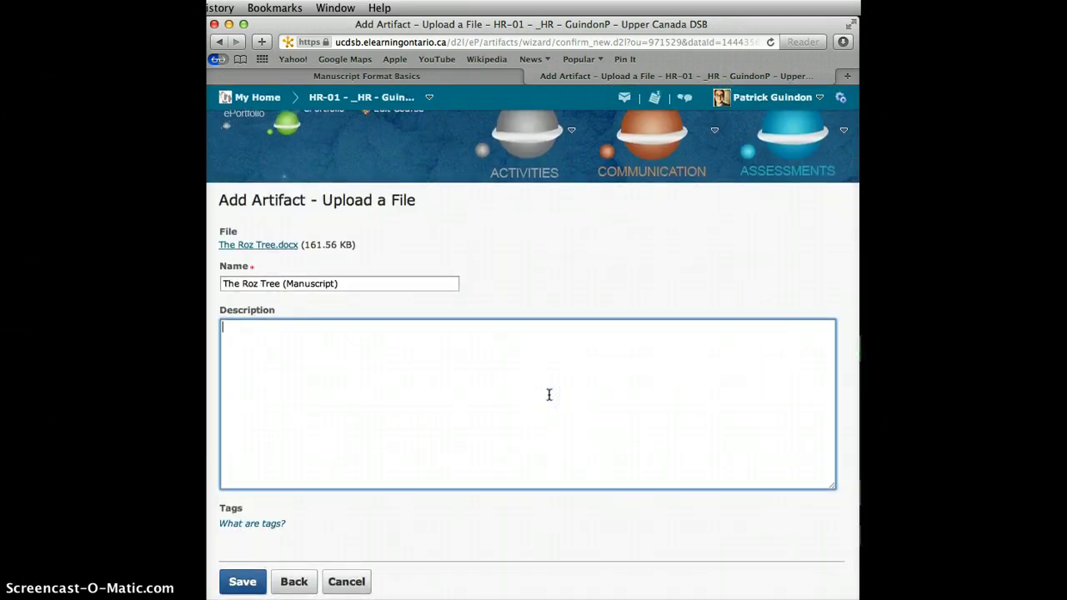
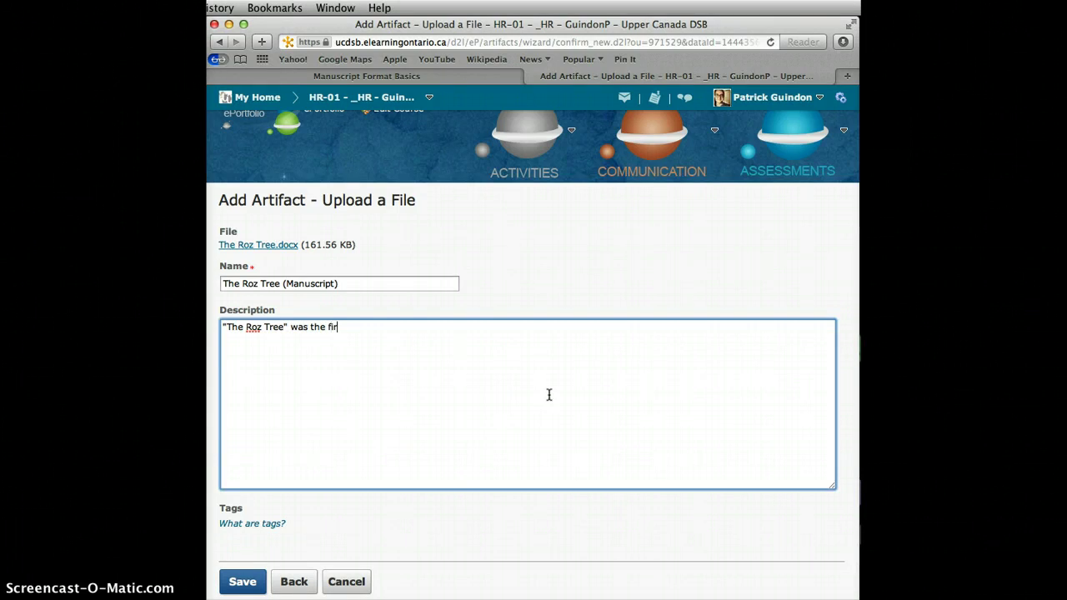
Step: Type the description's opening about it being the first very long piece of writing
{"action": "type", "text": "iece of writing that I did that"}
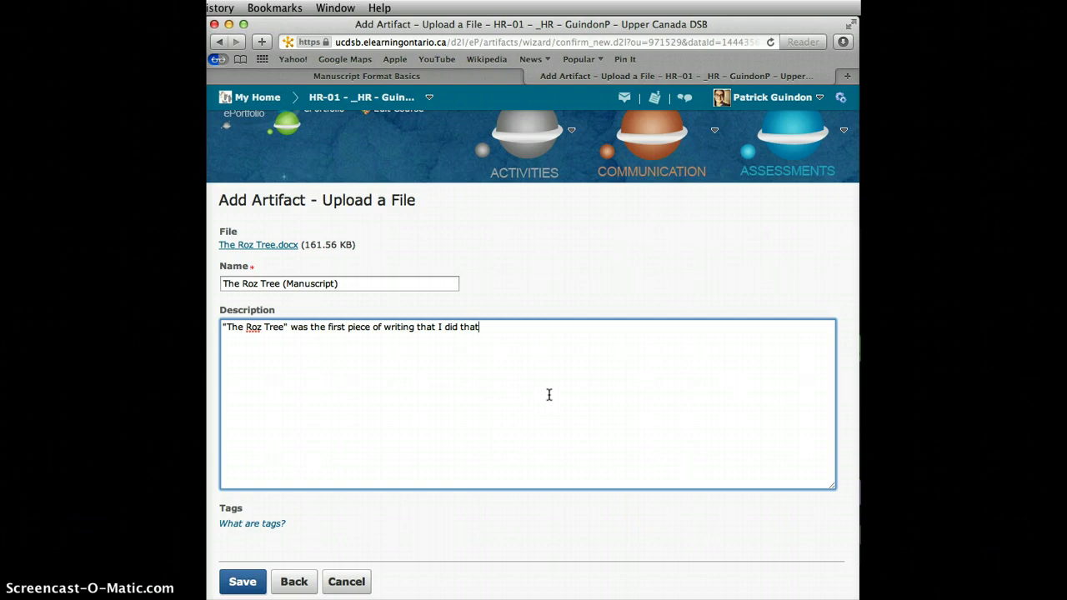
{"action": "type", "text": " was a very long piece.  I think it helped me to d"}
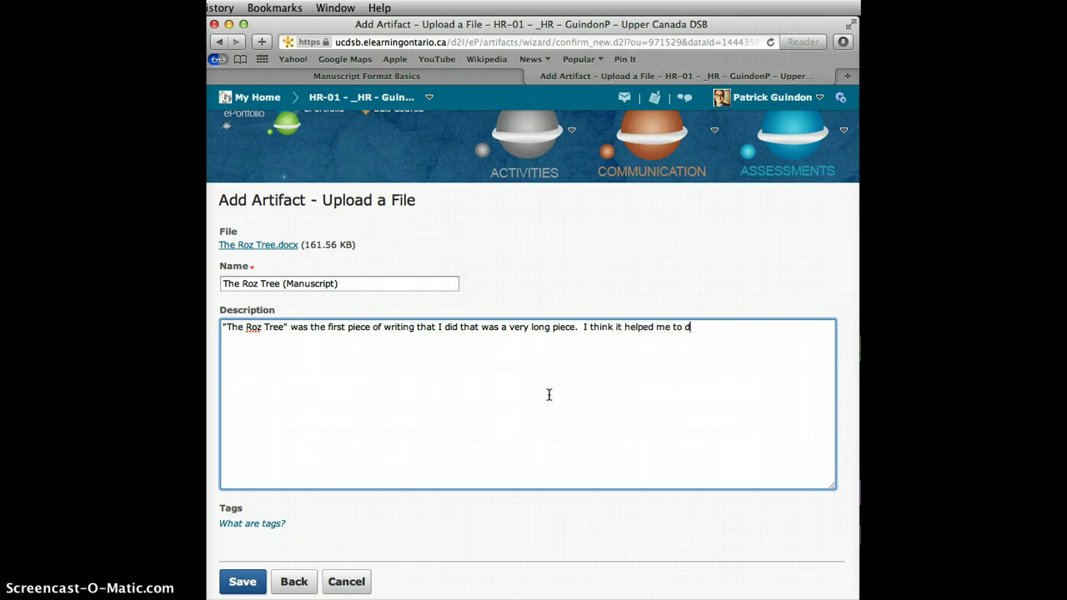
{"action": "type", "text": "evelop as a writer.  I haven't yet revi"}
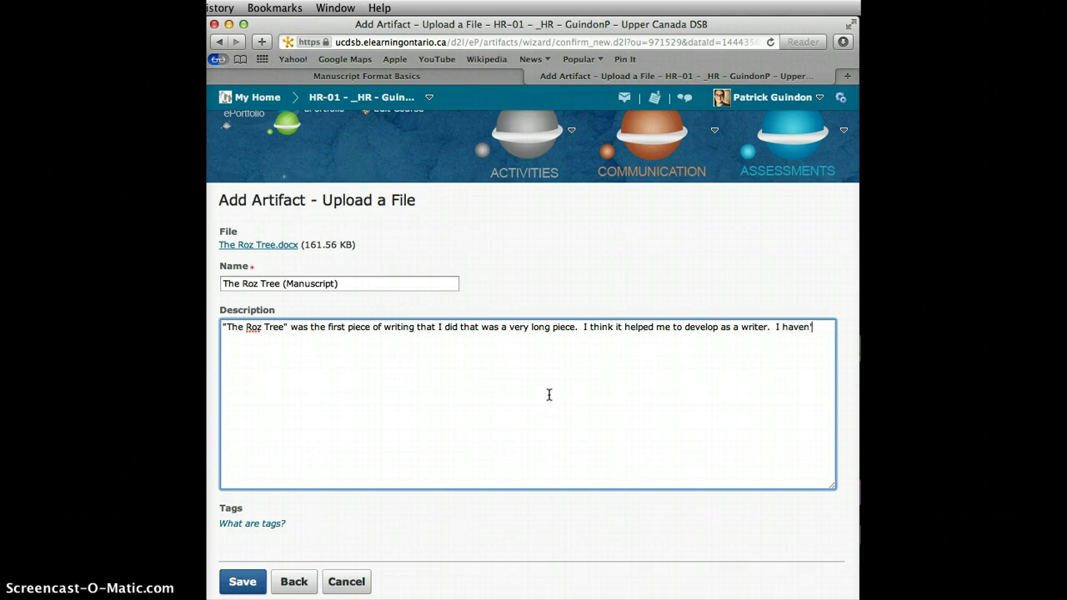
{"action": "type", "text": "sed this version"}
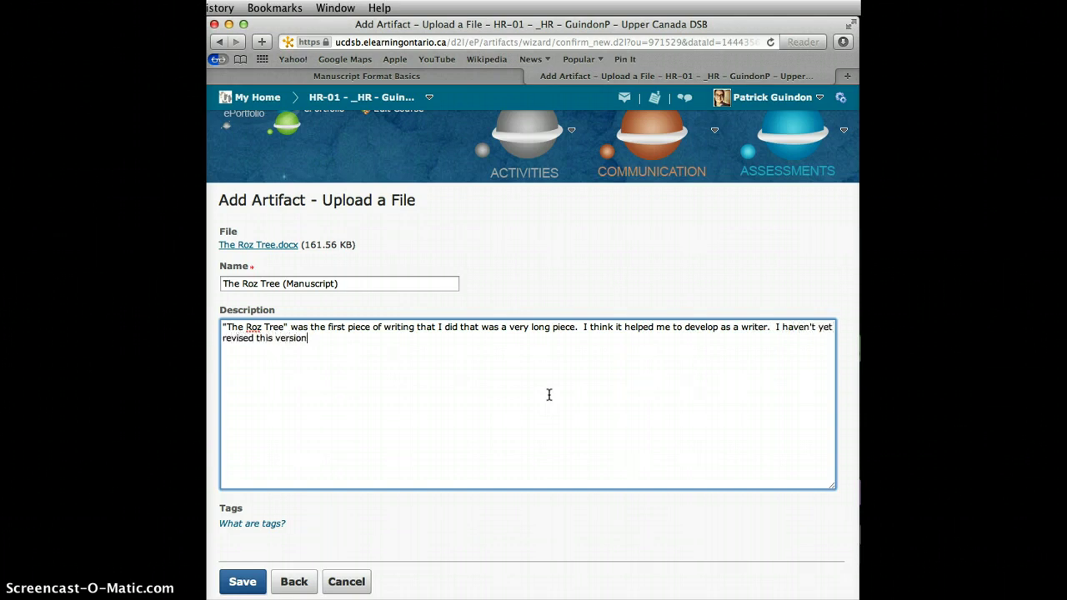
{"action": "type", "text": ", but when I do I know that the "}
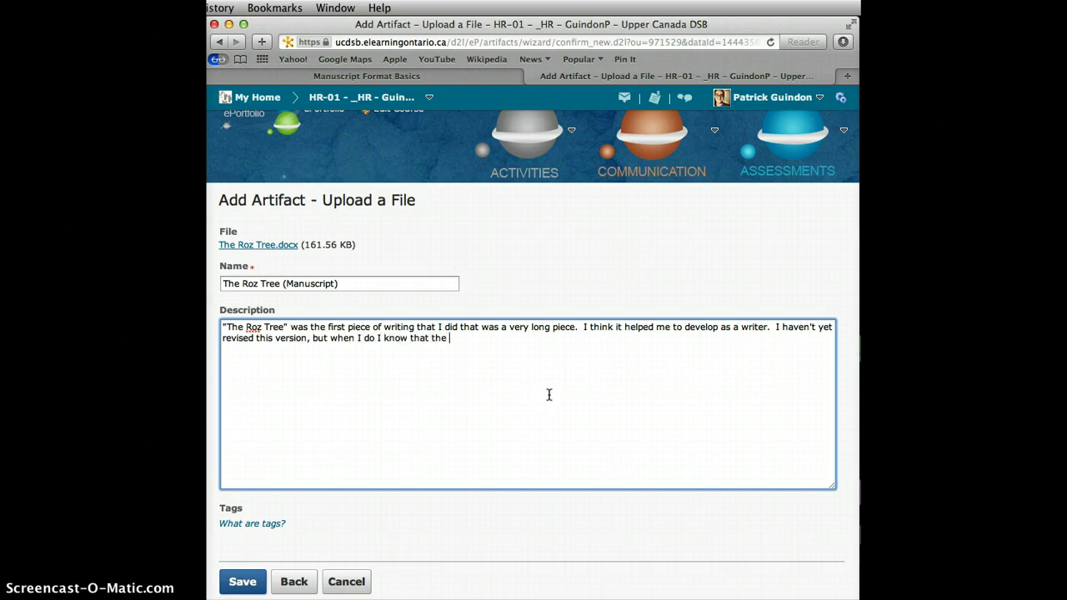
{"action": "type", "text": "story will be even stronger!"}
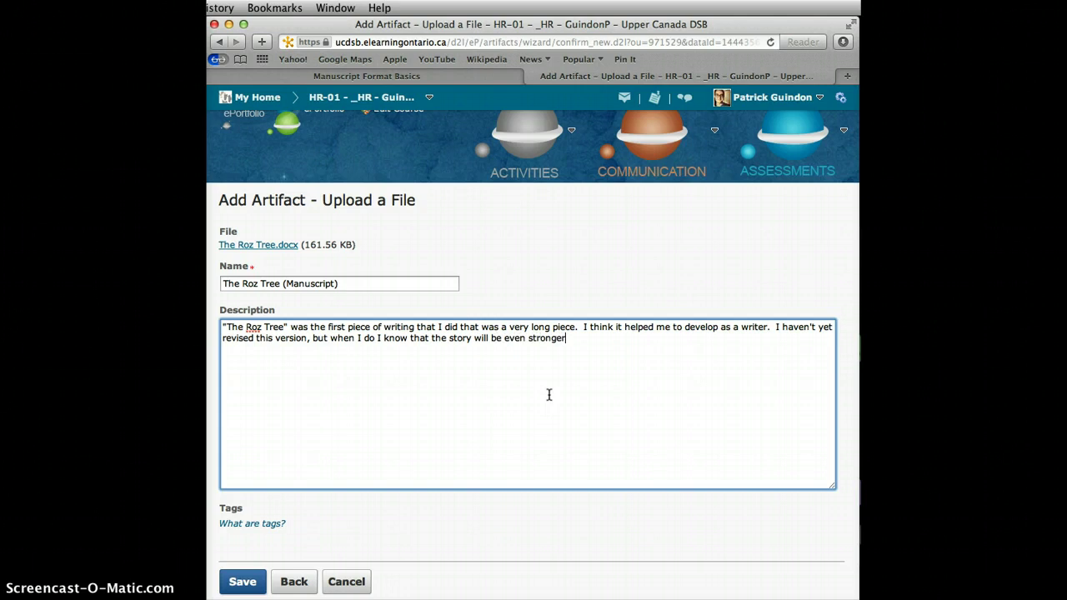
Step: Begin a second paragraph: 'The things I have improved on by writing this story are'
{"action": "key", "text": "Return"}
{"action": "key", "text": "Return"}
{"action": "type", "text": "The things I have improved on by "}
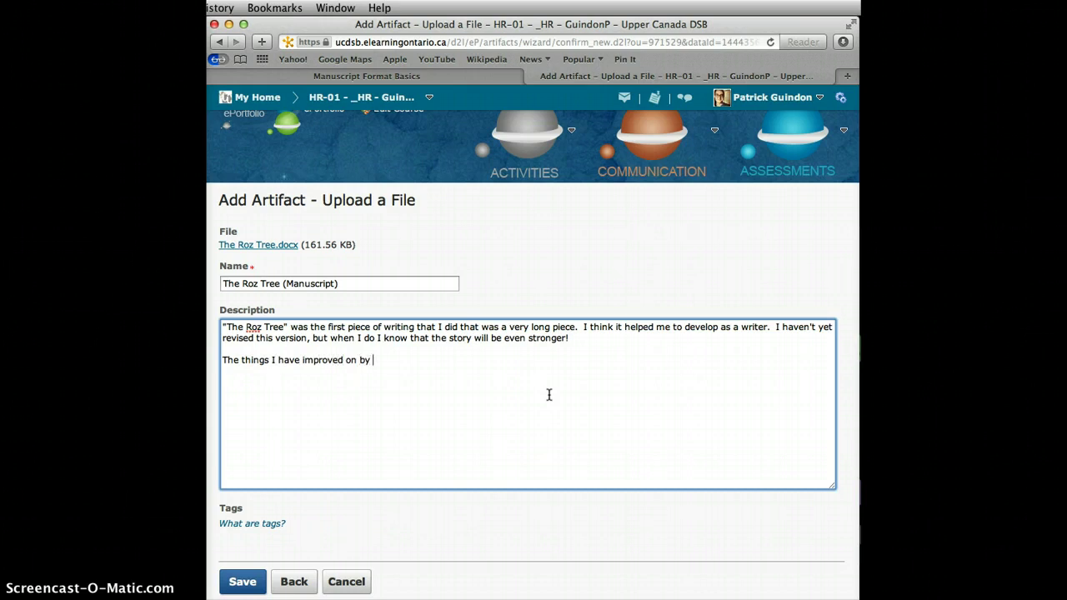
{"action": "type", "text": "writing this story are"}
{"action": "key", "text": "alt+Left"}
{"action": "key", "text": "alt+Left"}
{"action": "key", "text": "alt+Left"}
{"action": "key", "text": "alt+Left"}
{"action": "key", "text": "alt+Left"}
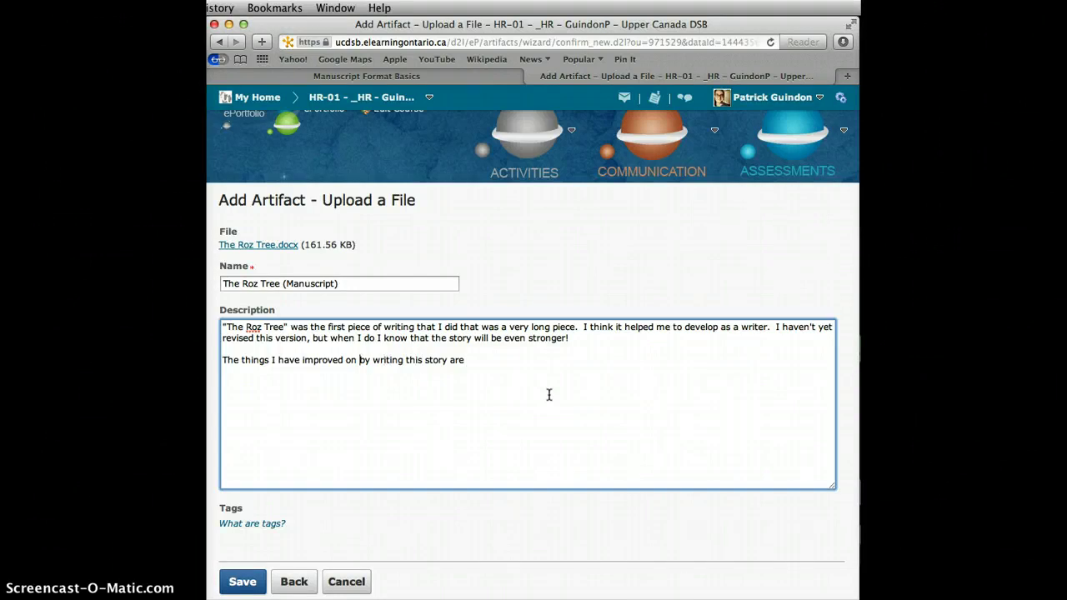
Step: Reword the second paragraph's opening, inserting 'the most' before 'on'
{"action": "double_click", "coordinate": [268, 360]}
{"action": "key", "text": "BackSpace"}
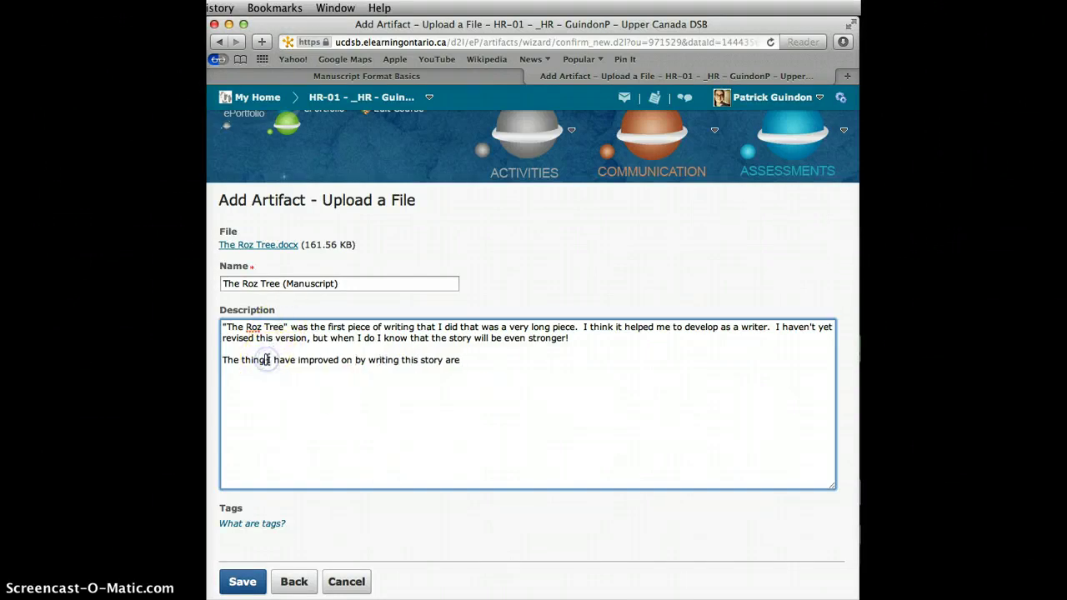
{"action": "type", "text": "I"}
{"action": "left_click", "coordinate": [339, 358]}
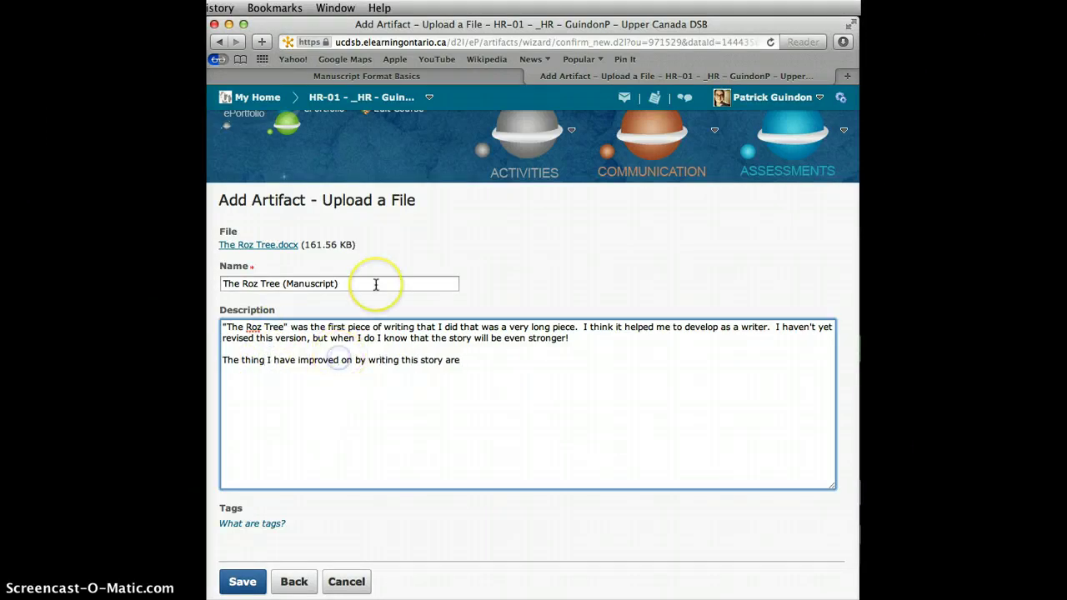
{"action": "type", "text": "the most"}
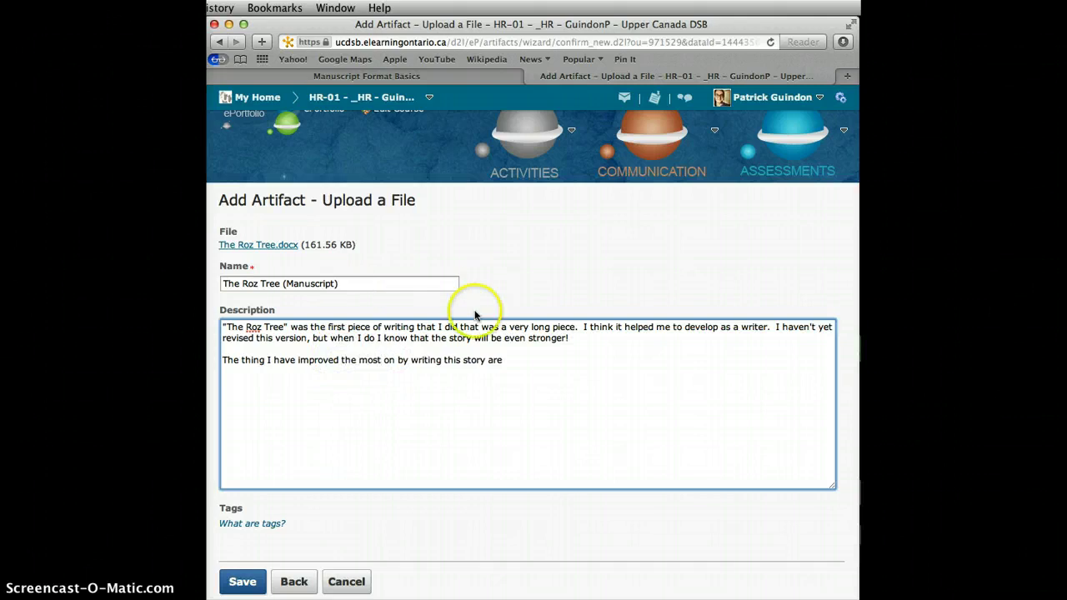
Step: Finish the paragraph on writing descriptions and exploding a moment, then start 'This is a'
{"action": "left_click", "coordinate": [501, 359]}
{"action": "key", "text": "BackSpace"}
{"action": "key", "text": "BackSpace"}
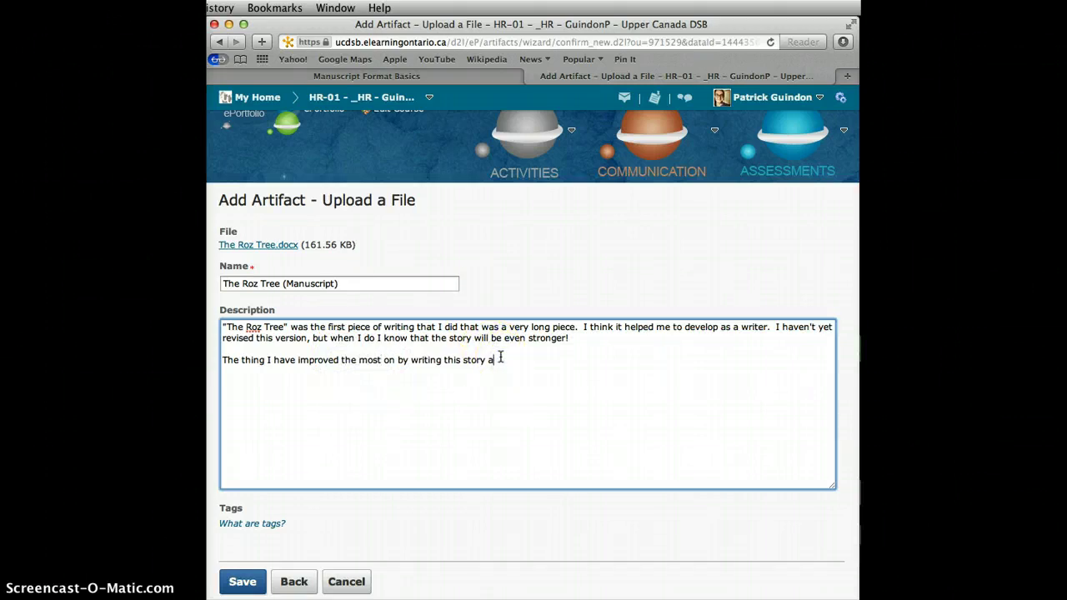
{"action": "key", "text": "BackSpace"}
{"action": "type", "text": "is my ability to write descriptions,"}
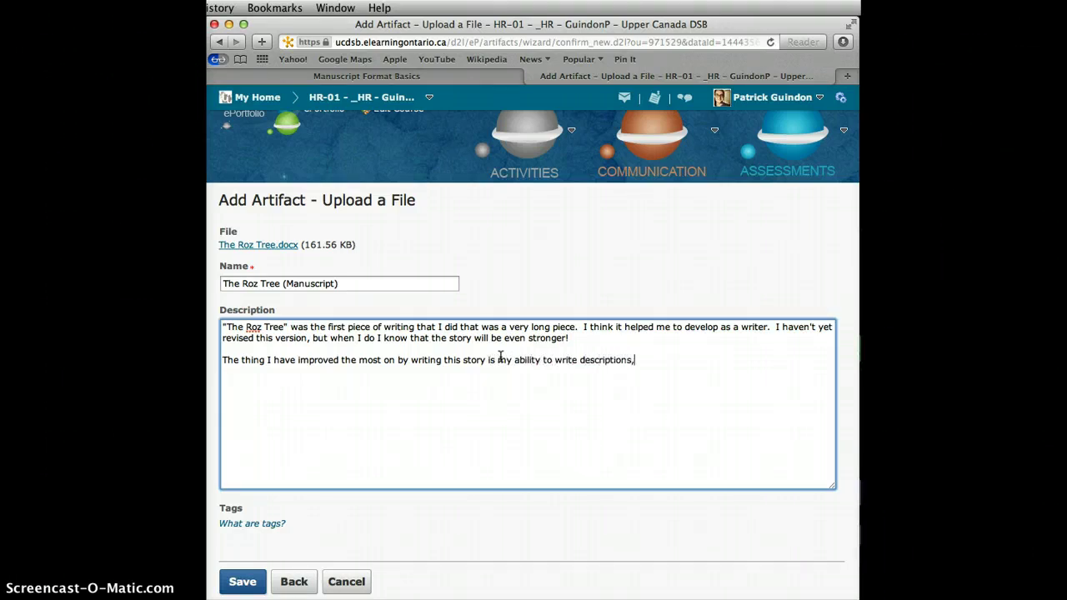
{"action": "type", "text": " and my"}
{"action": "key", "text": "BackSpace"}
{"action": "key", "text": "BackSpace"}
{"action": "key", "text": "BackSpace"}
{"action": "key", "text": "BackSpace"}
{"action": "key", "text": "BackSpace"}
{"action": "key", "text": "BackSpace"}
{"action": "key", "text": "BackSpace"}
{"action": "key", "text": "BackSpace"}
{"action": "type", "text": ".  I have also improved my skills as"}
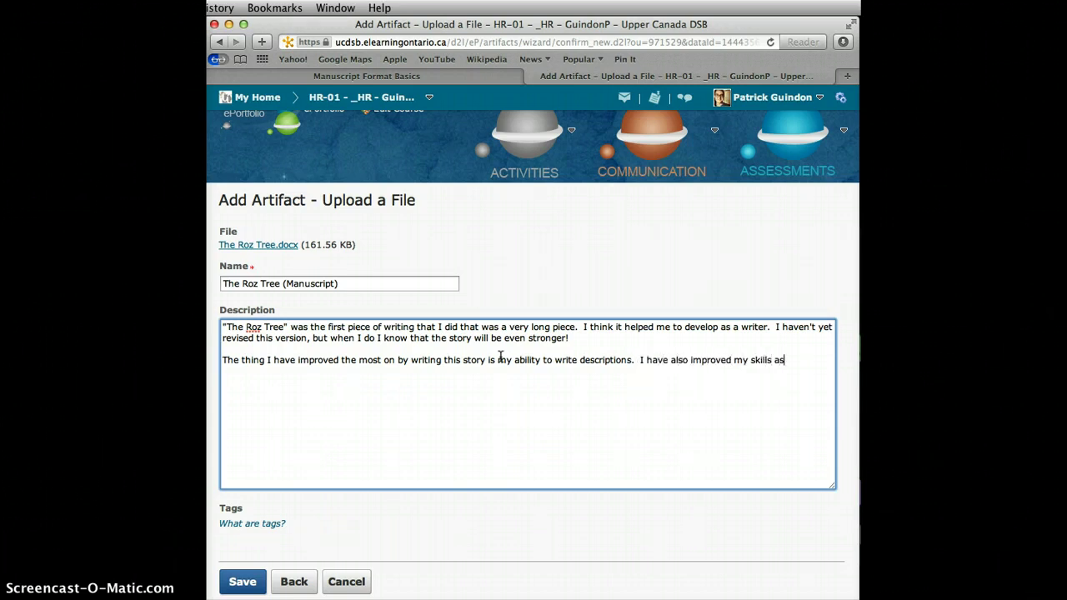
{"action": "type", "text": " a writer who can take a moment "}
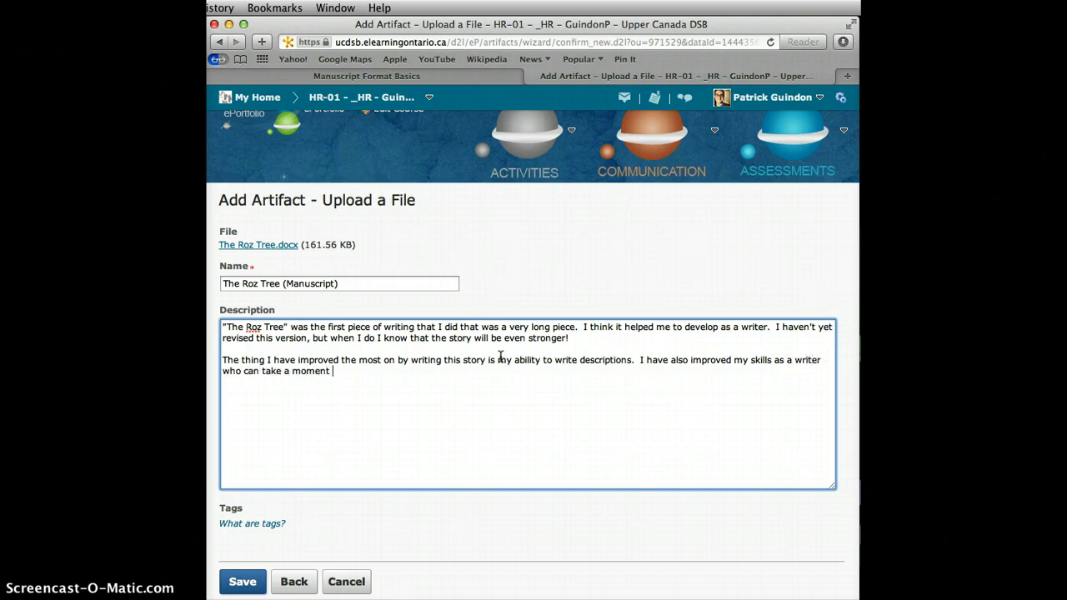
{"action": "type", "text": "and explode it.  By using flas"}
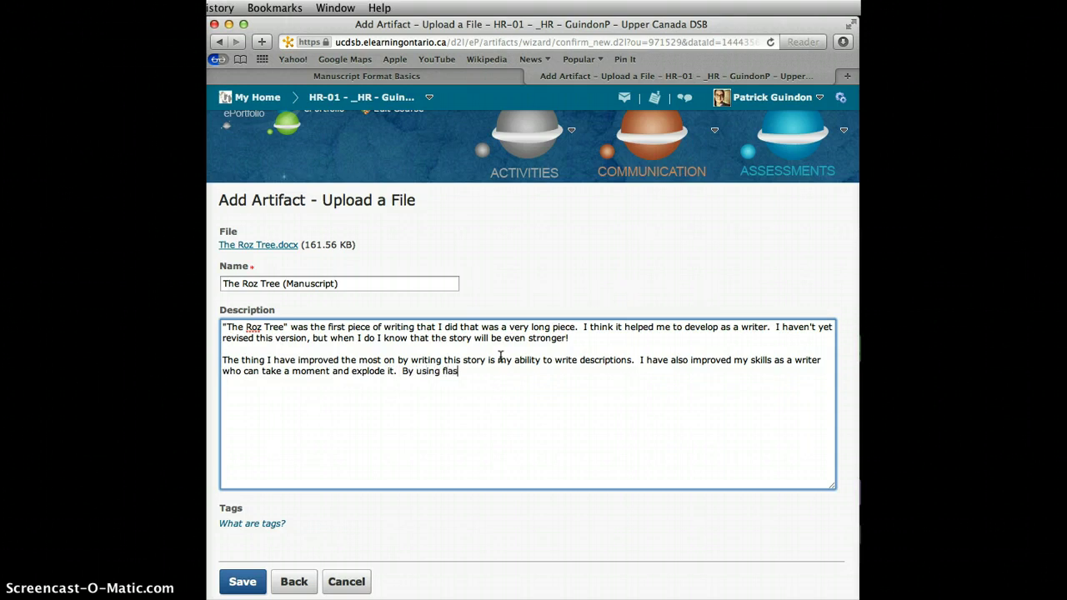
{"action": "type", "text": "hbacks that were care"}
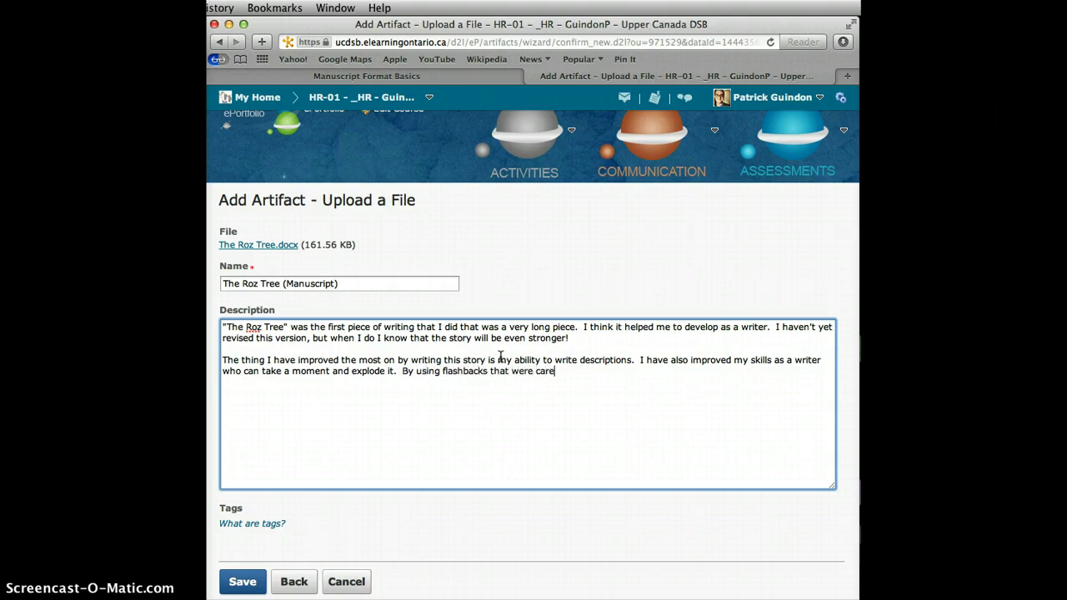
{"action": "type", "text": "fully placed, I planted a lot of"}
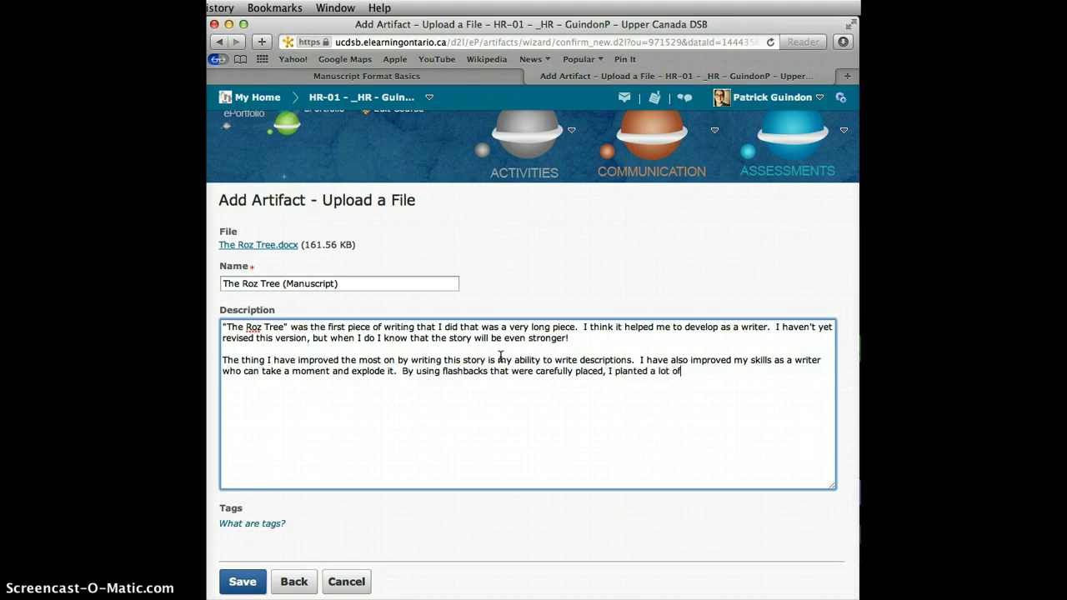
{"action": "type", "text": " seeds and ensured that I grew"}
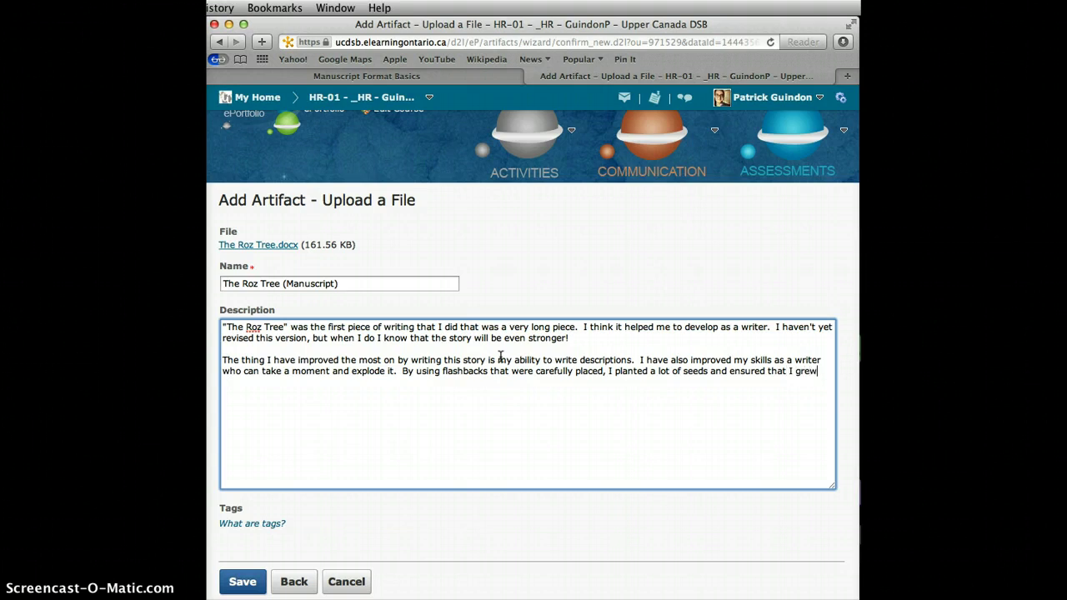
{"action": "type", "text": " those seeds, so that I could "}
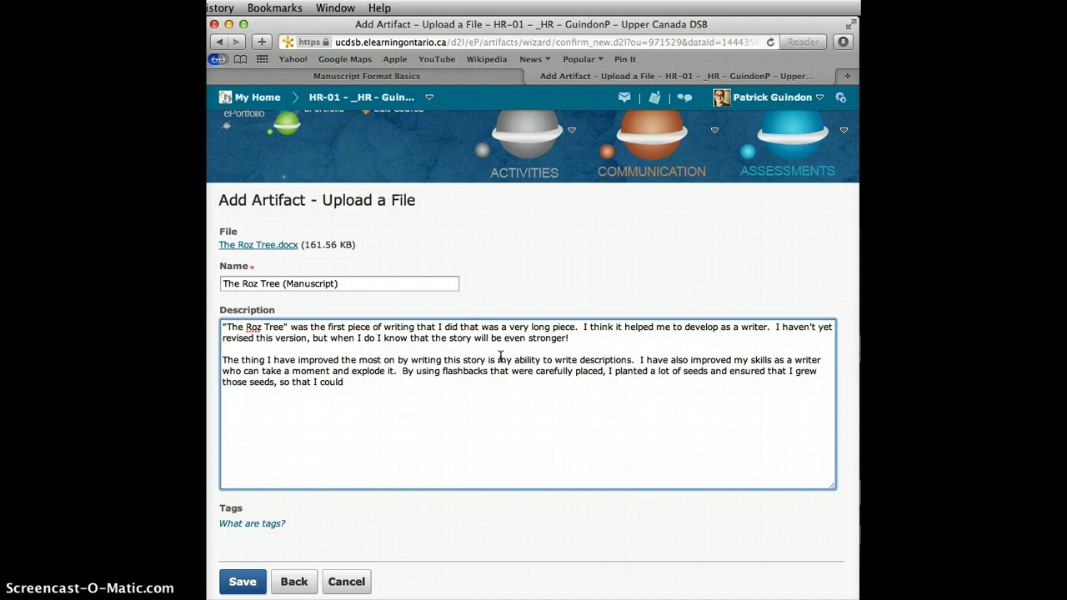
{"action": "type", "text": "tell the best story possible."}
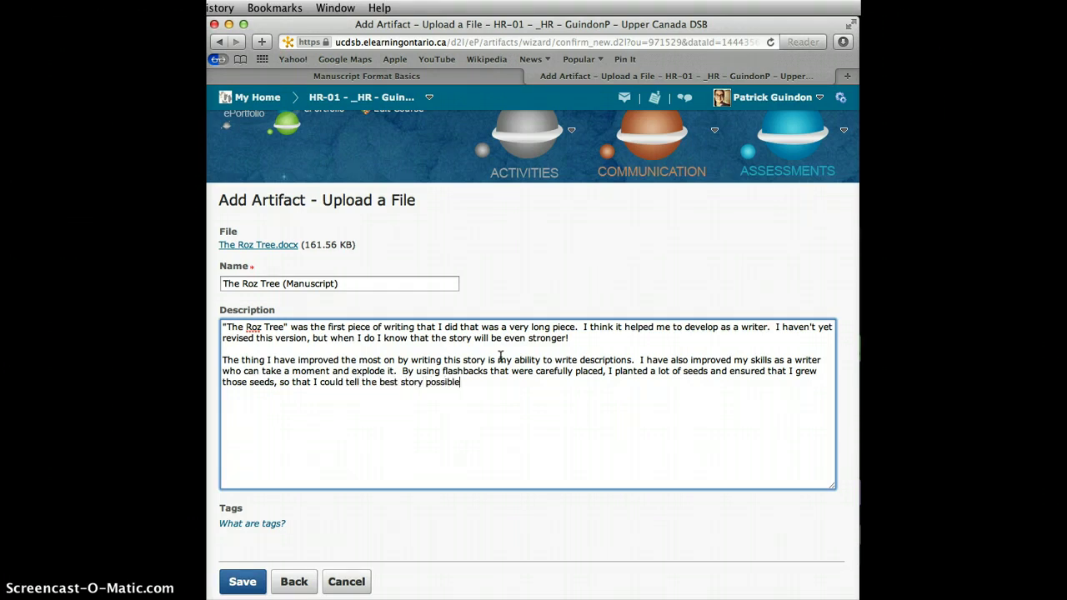
{"action": "key", "text": "Return"}
{"action": "key", "text": "Return"}
{"action": "type", "text": "This is a"}
Step: Complete the closing paragraph ending 'I will continue to grow.' and save the artifact
{"action": "key", "text": "BackSpace"}
{"action": "type", "text": "my favourite work so far"}
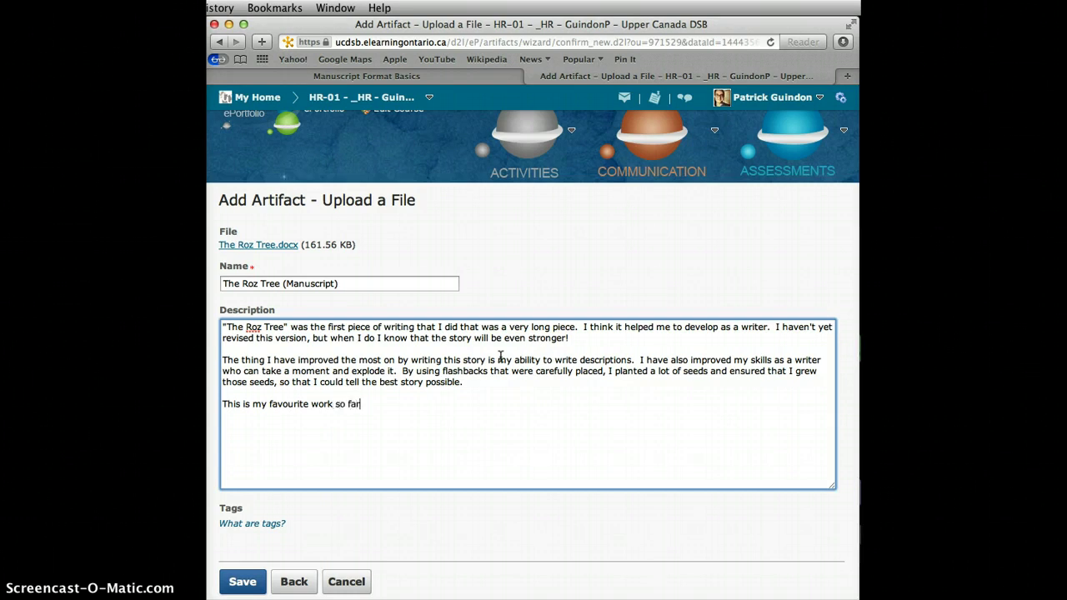
{"action": "type", "text": ", but as I keep writing"}
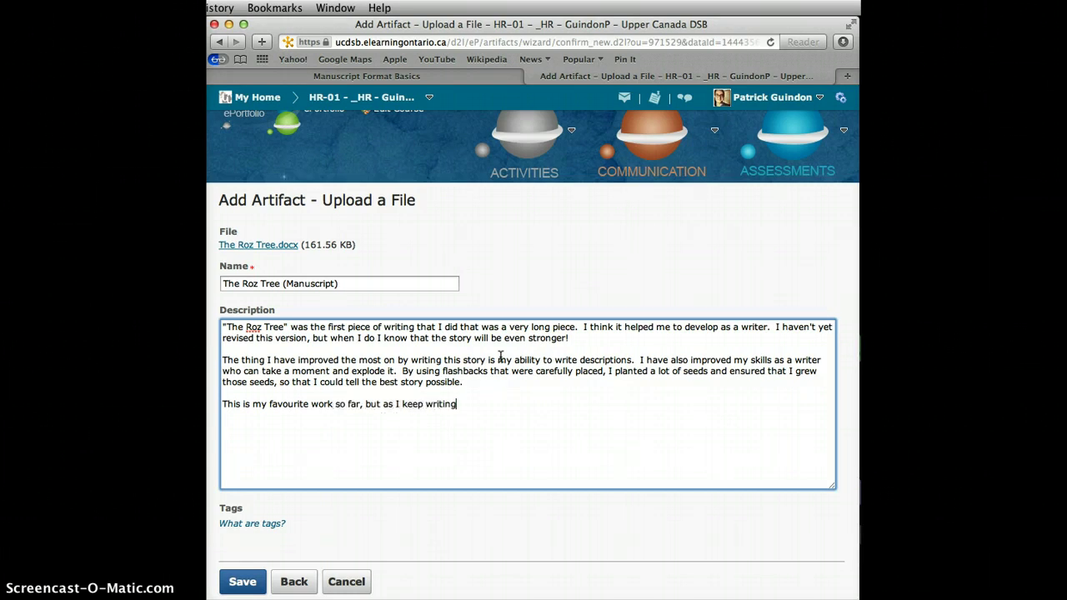
{"action": "type", "text": ", I am sure I will continue to grow."}
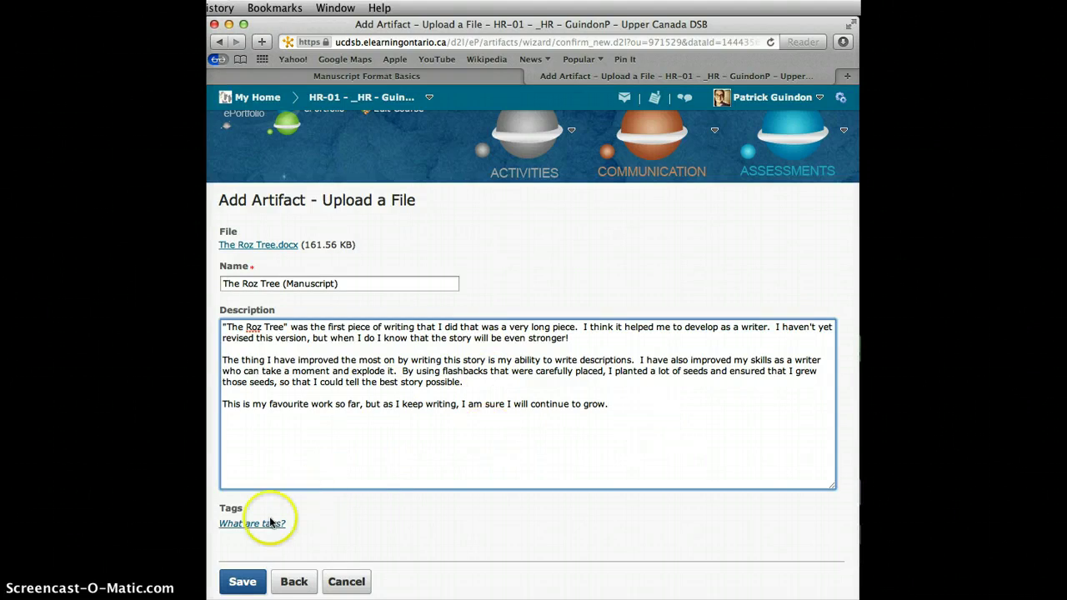
{"action": "left_click", "coordinate": [245, 584]}
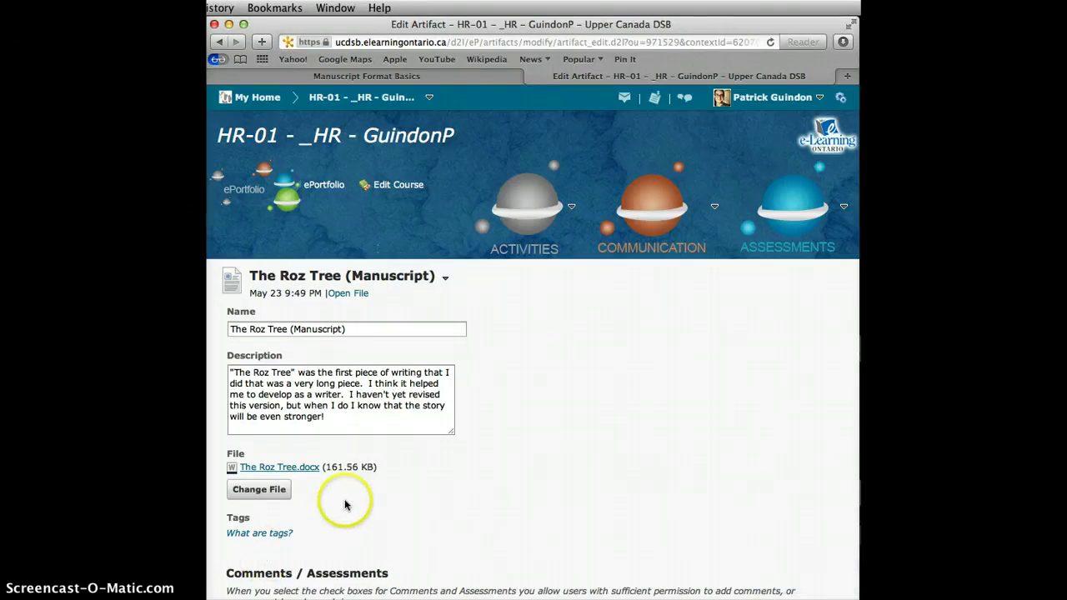
Step: Save and close The Roz Tree edits with comments and assessments still allowed
{"action": "scroll", "coordinate": [441, 519], "scroll_direction": "down", "scroll_amount": 1}
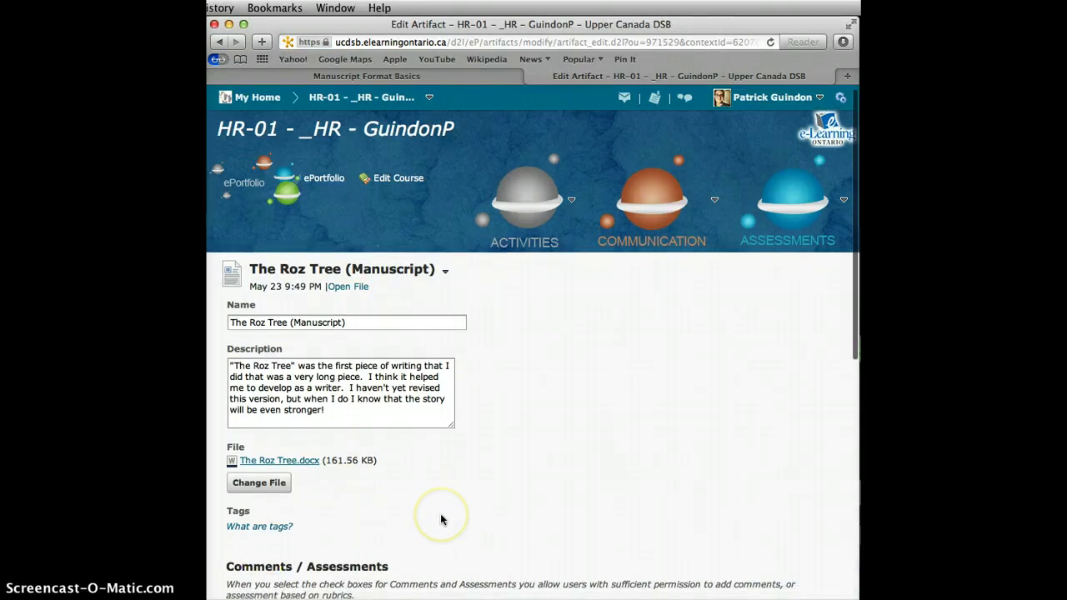
{"action": "scroll", "coordinate": [442, 519], "scroll_direction": "down", "scroll_amount": 1}
{"action": "scroll", "coordinate": [440, 519], "scroll_direction": "down", "scroll_amount": 5}
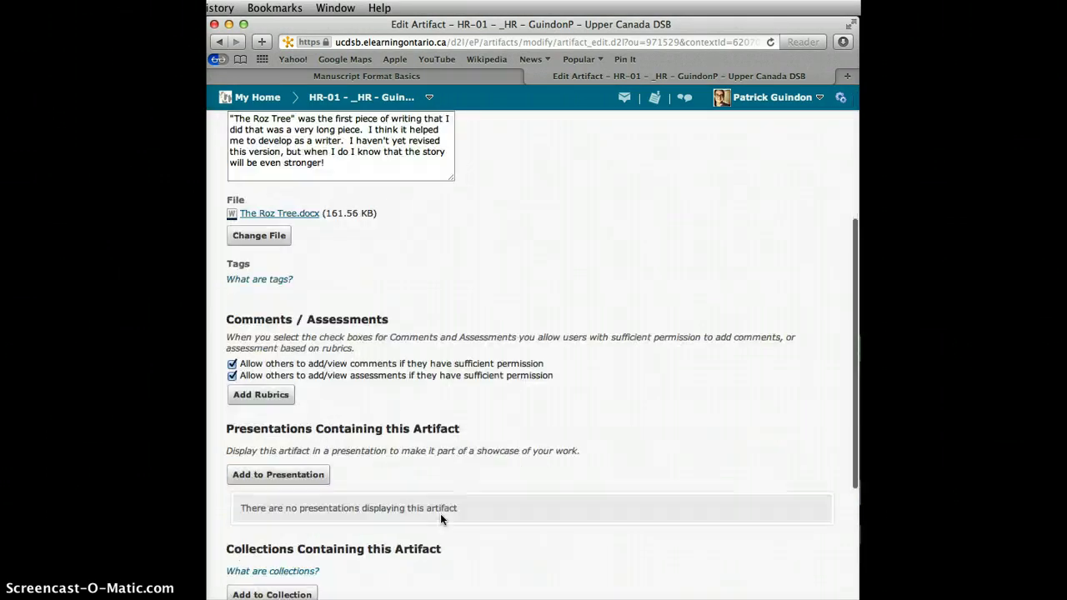
{"action": "scroll", "coordinate": [442, 519], "scroll_direction": "down", "scroll_amount": 2}
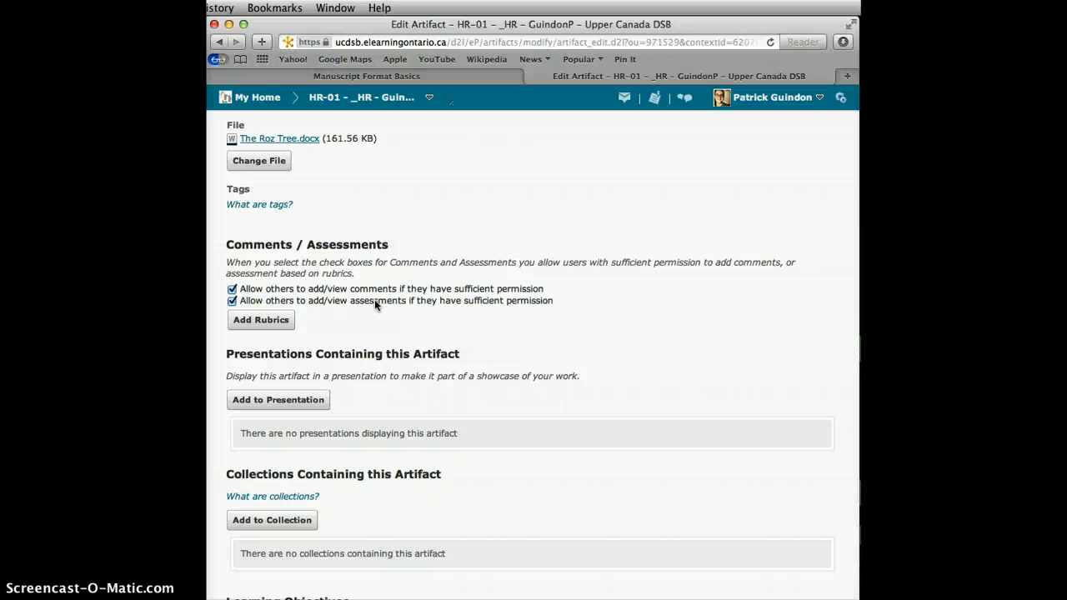
{"action": "scroll", "coordinate": [374, 304], "scroll_direction": "down", "scroll_amount": 4}
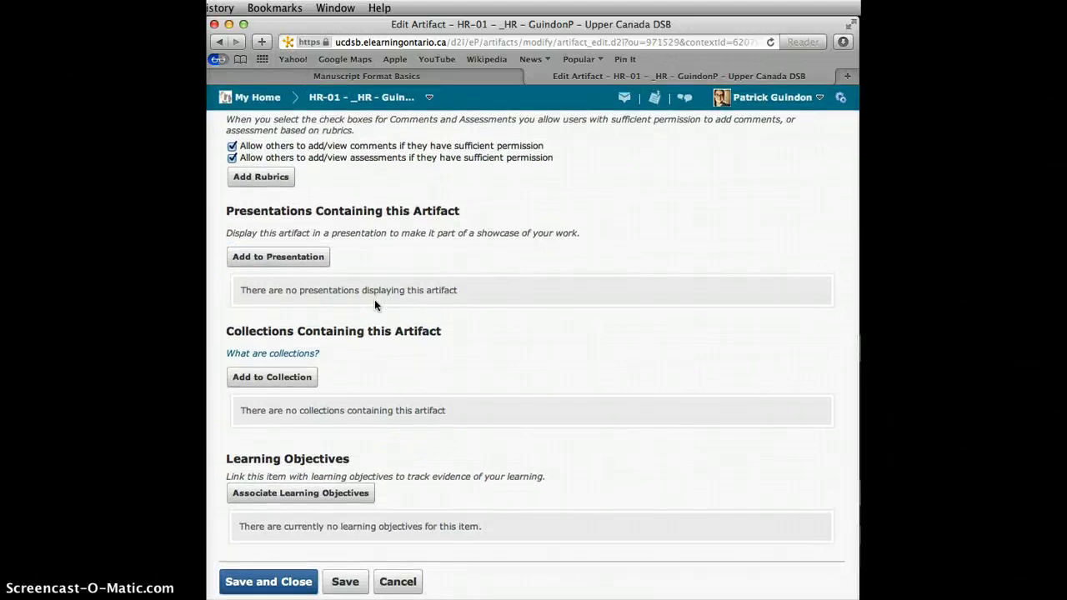
{"action": "left_click", "coordinate": [376, 305]}
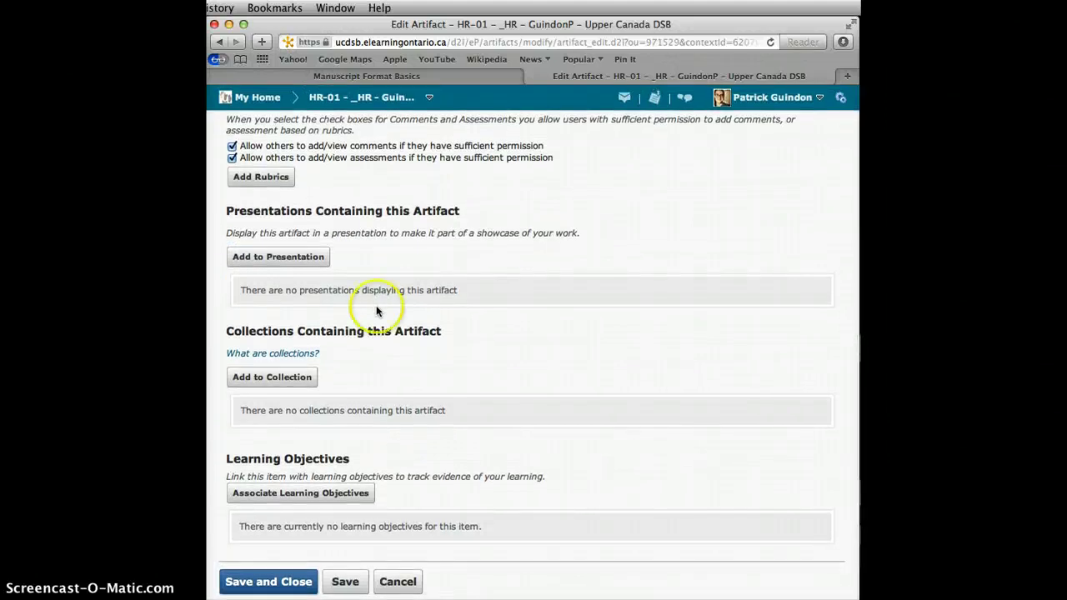
Step: Save the artifact and review its description paragraph and 9:50 PM date line
{"action": "left_click", "coordinate": [260, 583]}
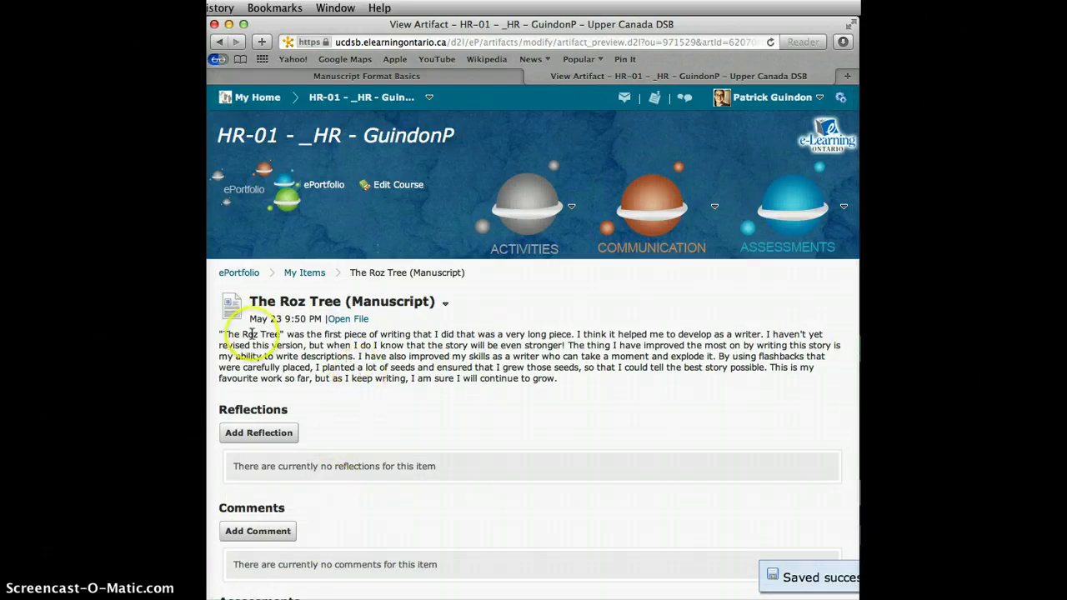
{"action": "left_click", "coordinate": [221, 334]}
{"action": "left_click_drag", "start_coordinate": [221, 334], "coordinate": [600, 385]}
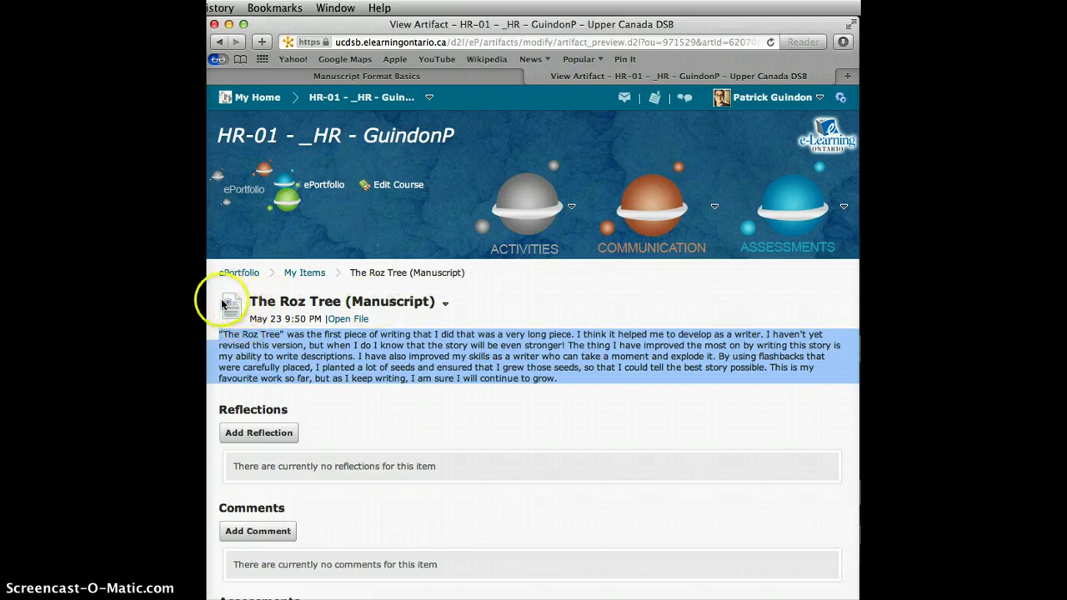
{"action": "left_click", "coordinate": [279, 336]}
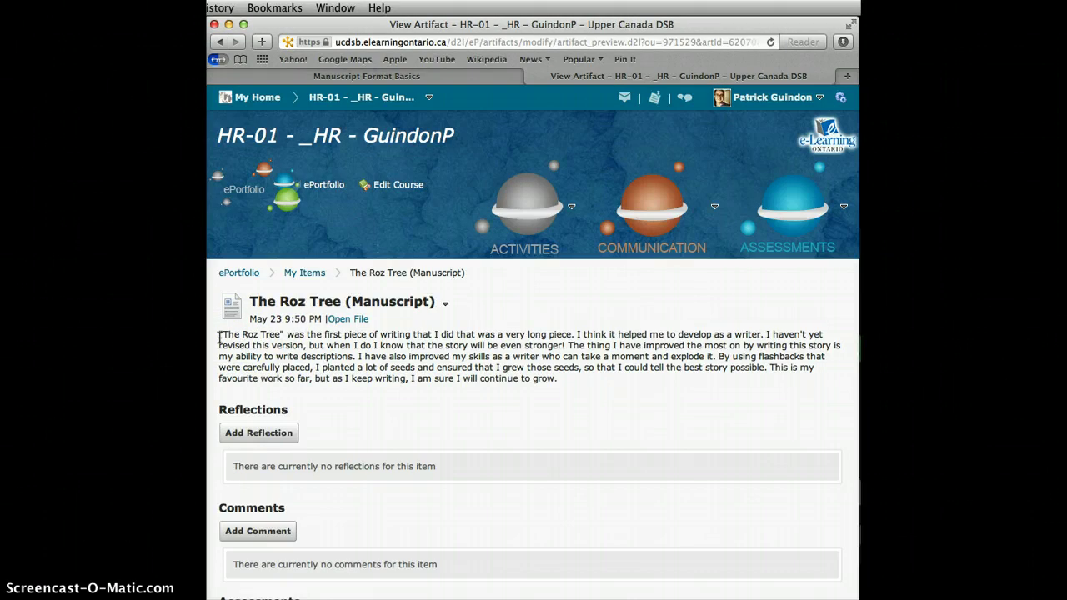
{"action": "left_click_drag", "start_coordinate": [285, 319], "coordinate": [316, 320]}
{"action": "left_click", "coordinate": [317, 320]}
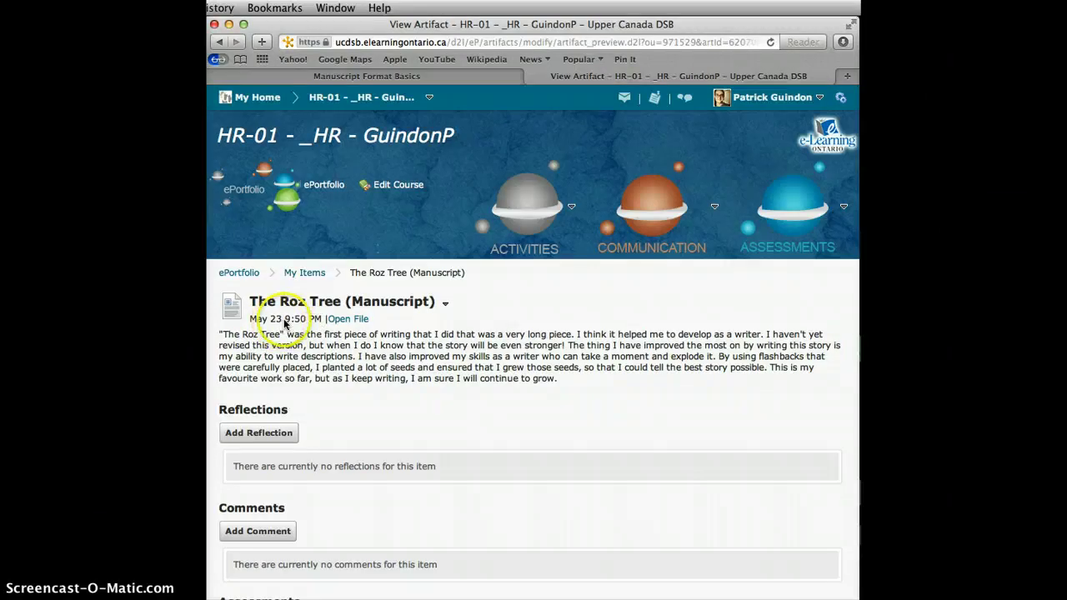
{"action": "left_click_drag", "start_coordinate": [285, 320], "coordinate": [320, 318]}
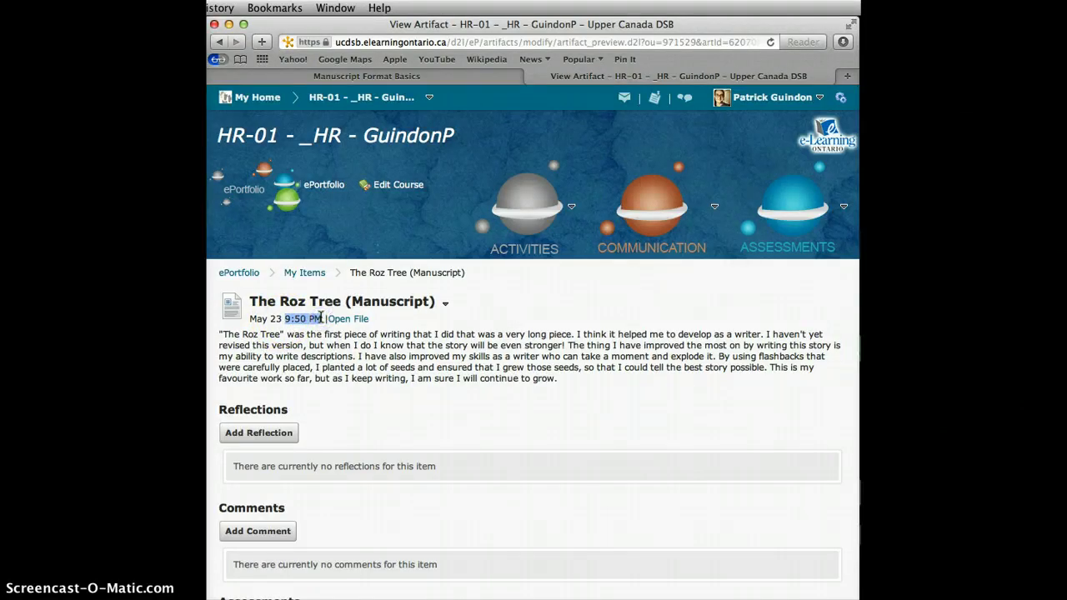
{"action": "left_click", "coordinate": [287, 354]}
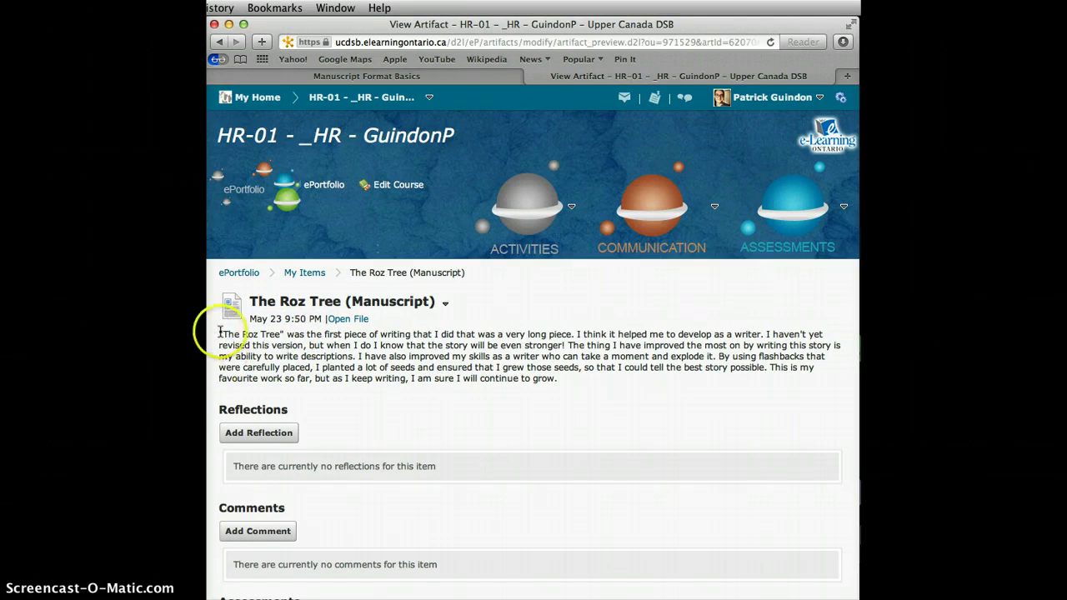
{"action": "left_click_drag", "start_coordinate": [219, 334], "coordinate": [579, 377]}
{"action": "left_click", "coordinate": [579, 377]}
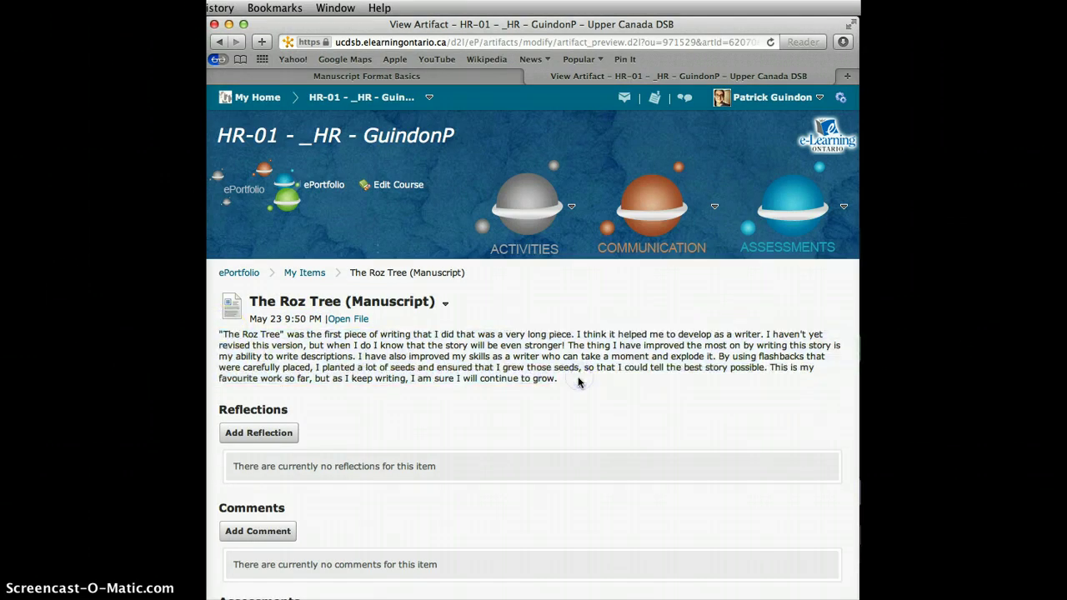
Step: Re-check the story paragraph, then bring up The Roz Tree (Manuscript) actions list
{"action": "left_click", "coordinate": [568, 343]}
{"action": "triple_click", "coordinate": [567, 374]}
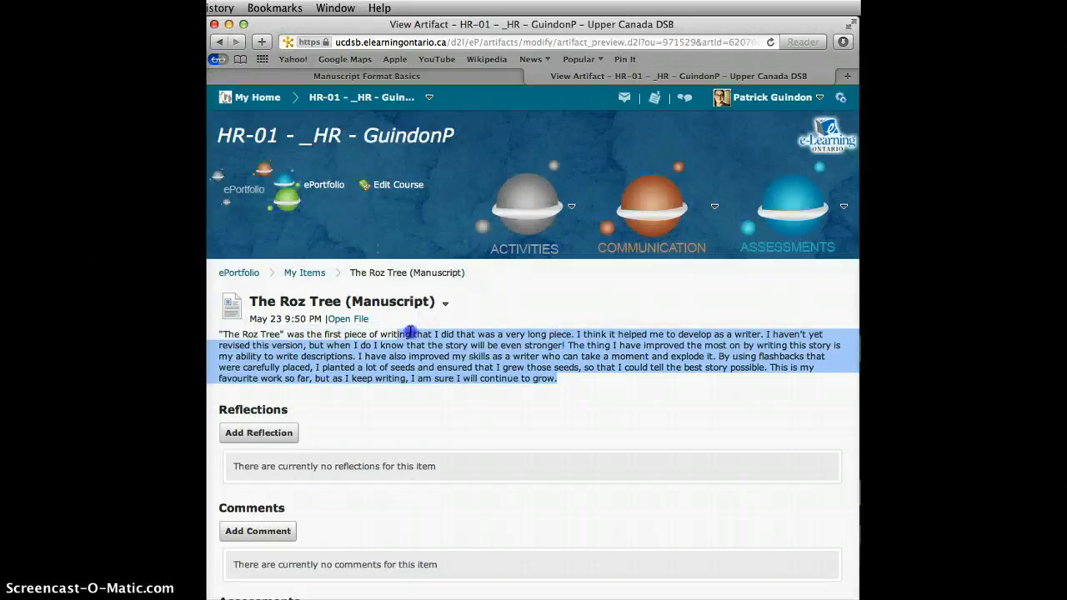
{"action": "left_click", "coordinate": [220, 334]}
{"action": "triple_click", "coordinate": [220, 335]}
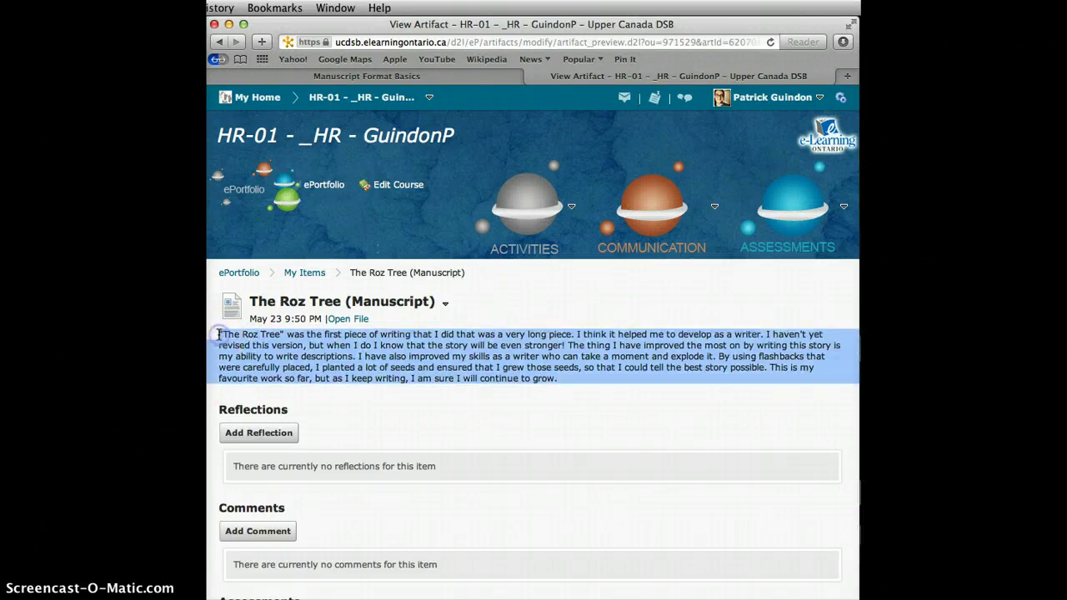
{"action": "left_click", "coordinate": [329, 340]}
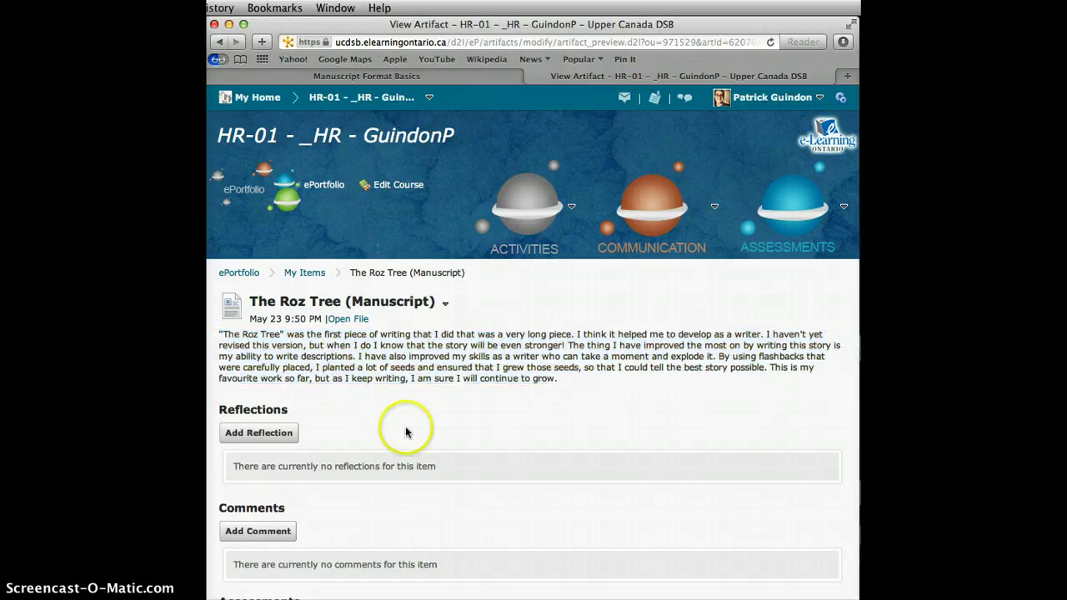
{"action": "scroll", "coordinate": [414, 391], "scroll_direction": "down", "scroll_amount": 3}
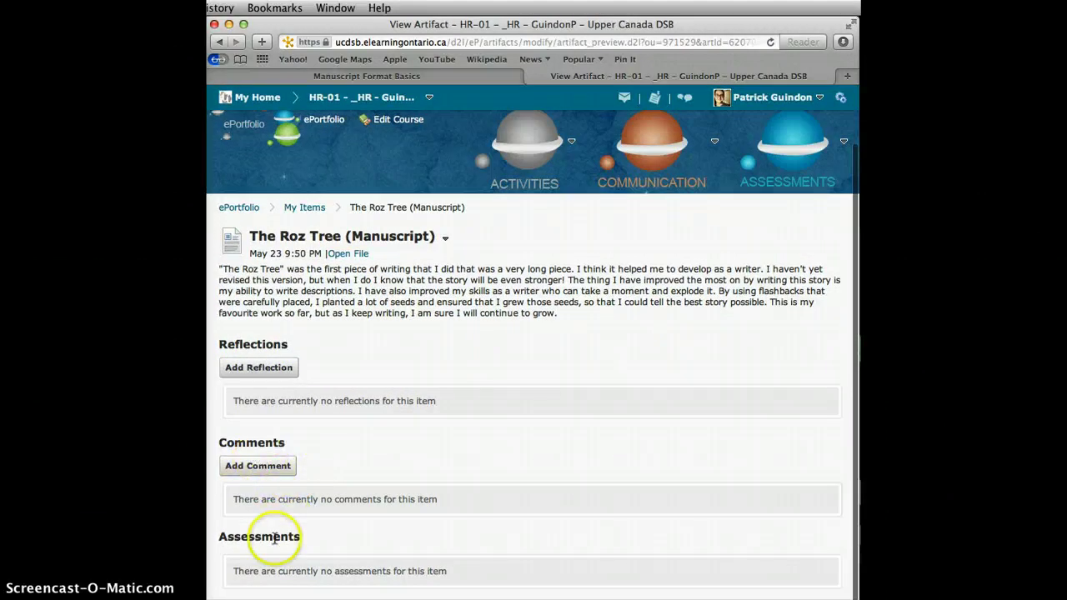
{"action": "scroll", "coordinate": [391, 524], "scroll_direction": "up", "scroll_amount": 2}
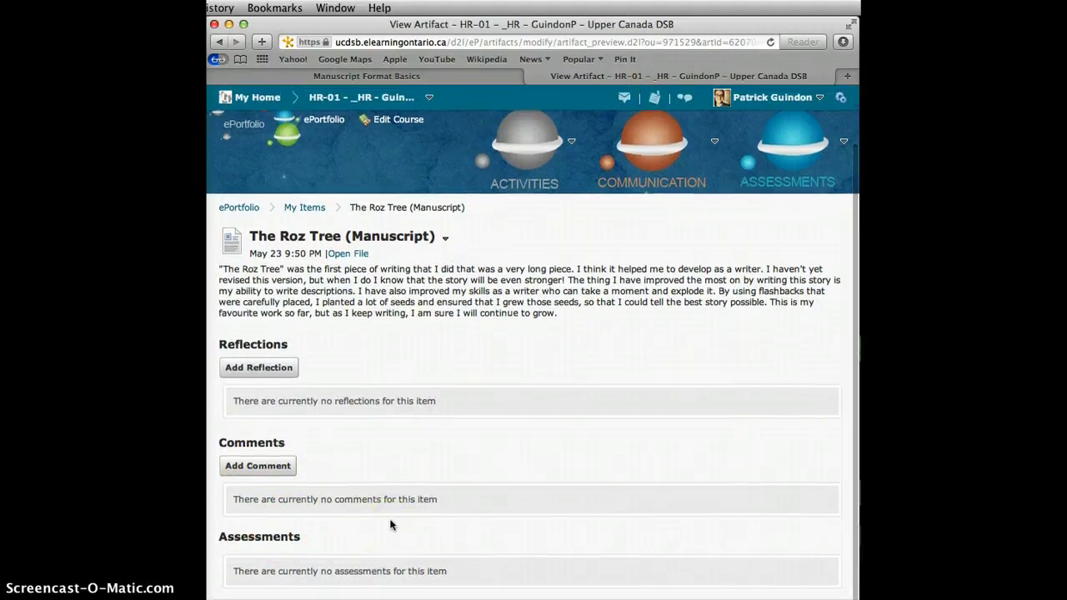
{"action": "left_click", "coordinate": [395, 523]}
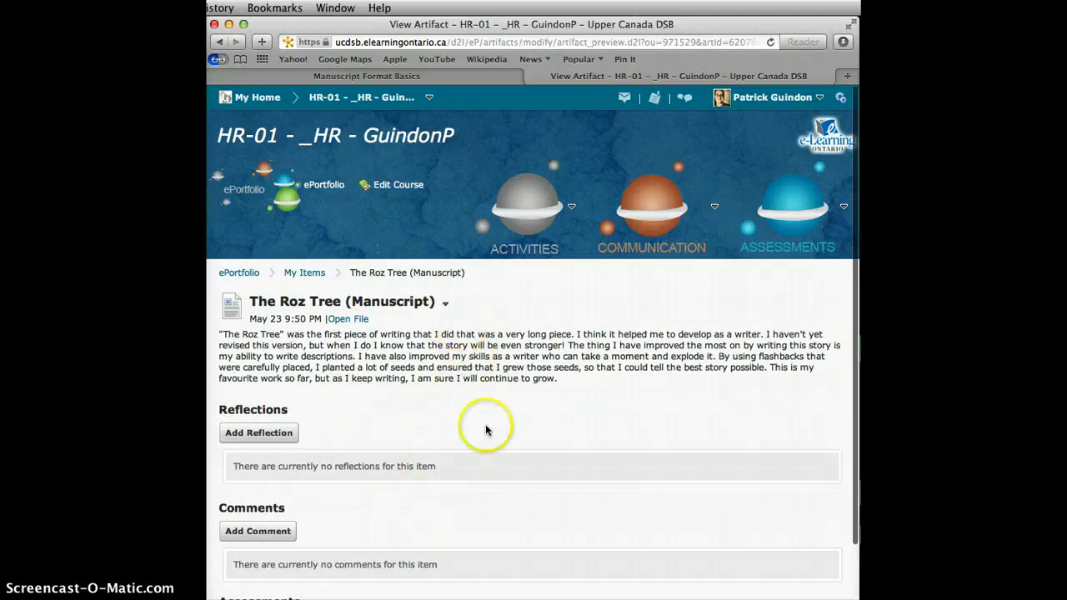
{"action": "left_click", "coordinate": [445, 305]}
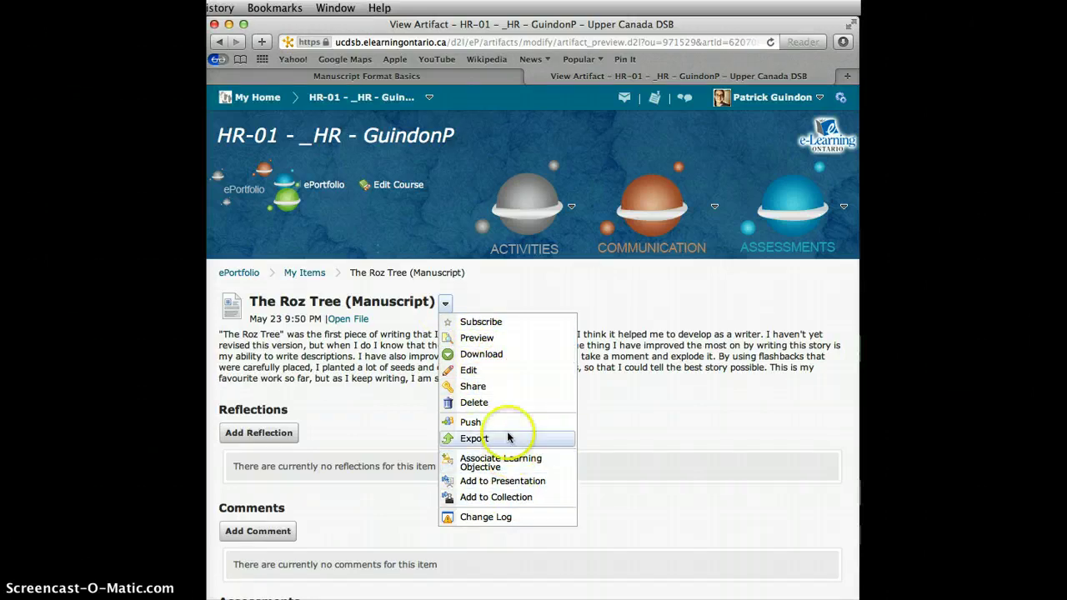
Step: Open the artifact's sharing settings and search for the user by full name
{"action": "left_click", "coordinate": [482, 387]}
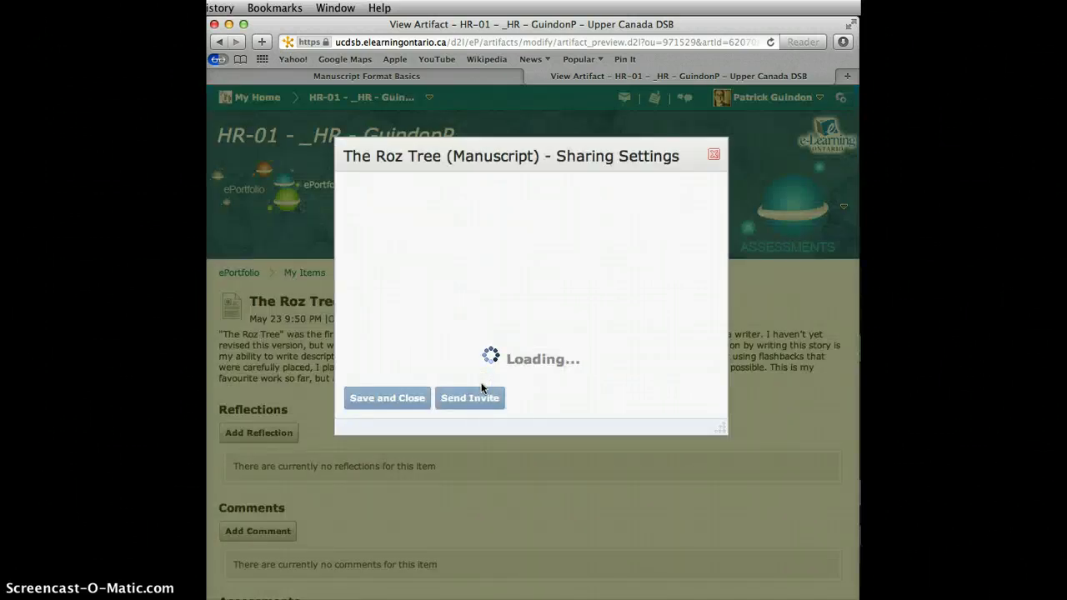
{"action": "left_click", "coordinate": [386, 284]}
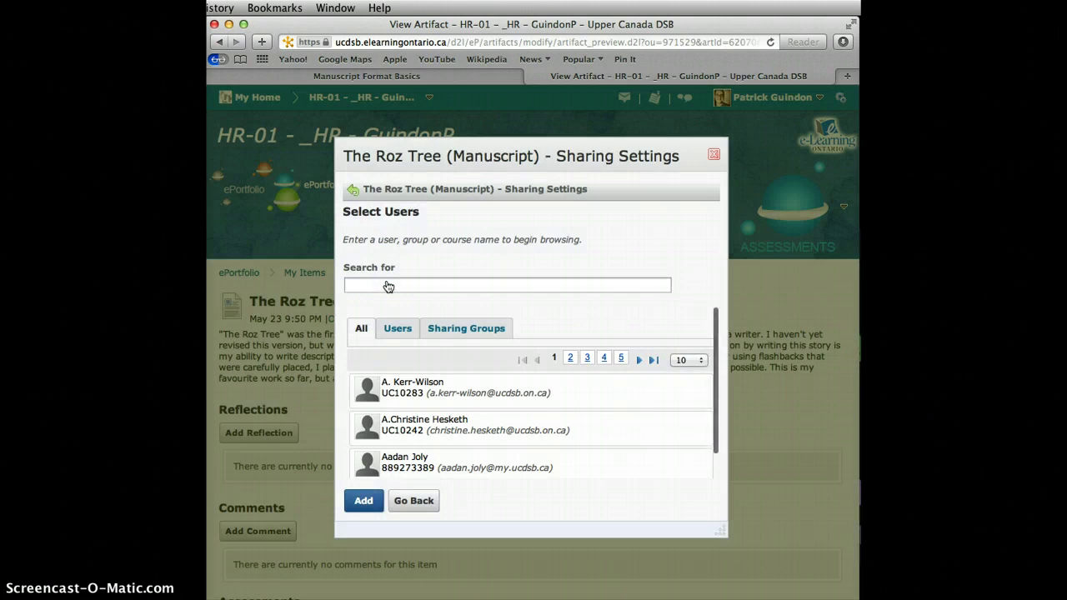
{"action": "left_click", "coordinate": [385, 285]}
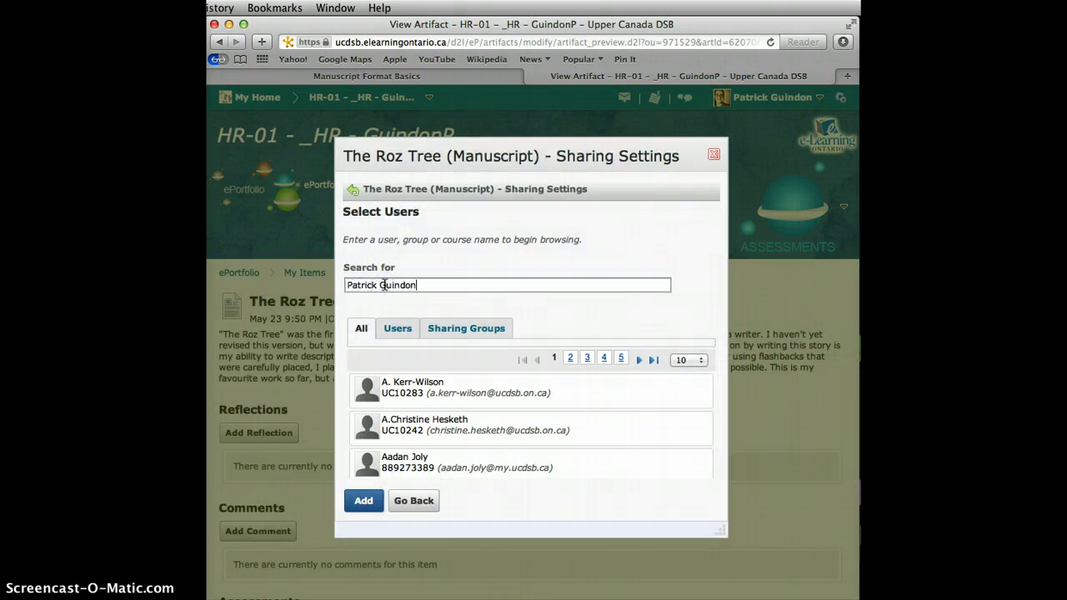
{"action": "key", "text": "Return"}
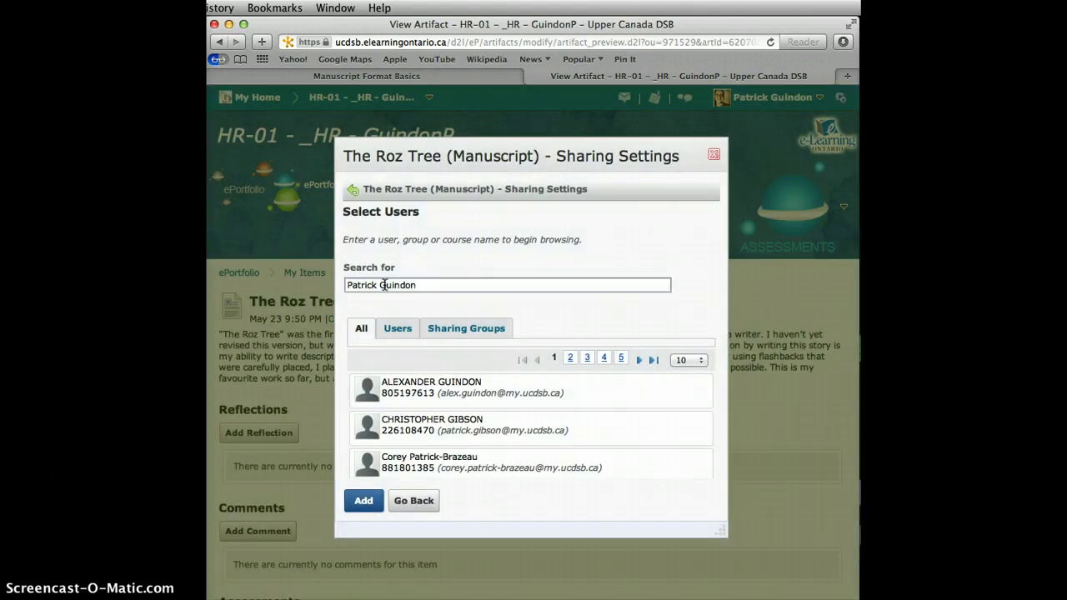
Step: Re-run the user search using the surname only
{"action": "scroll", "coordinate": [467, 468], "scroll_direction": "down", "scroll_amount": 4}
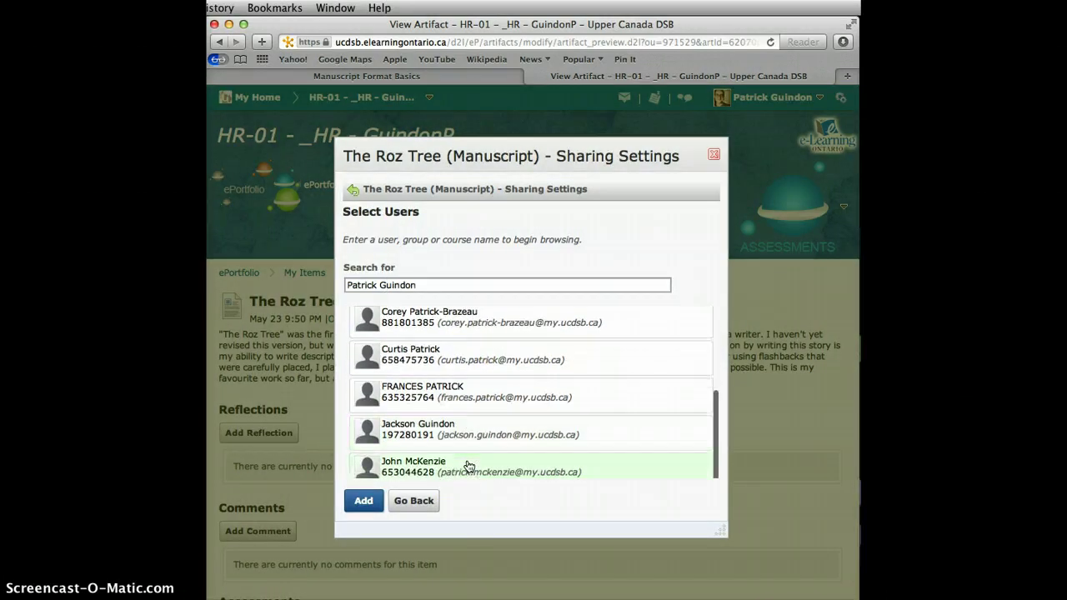
{"action": "scroll", "coordinate": [469, 466], "scroll_direction": "down", "scroll_amount": 5}
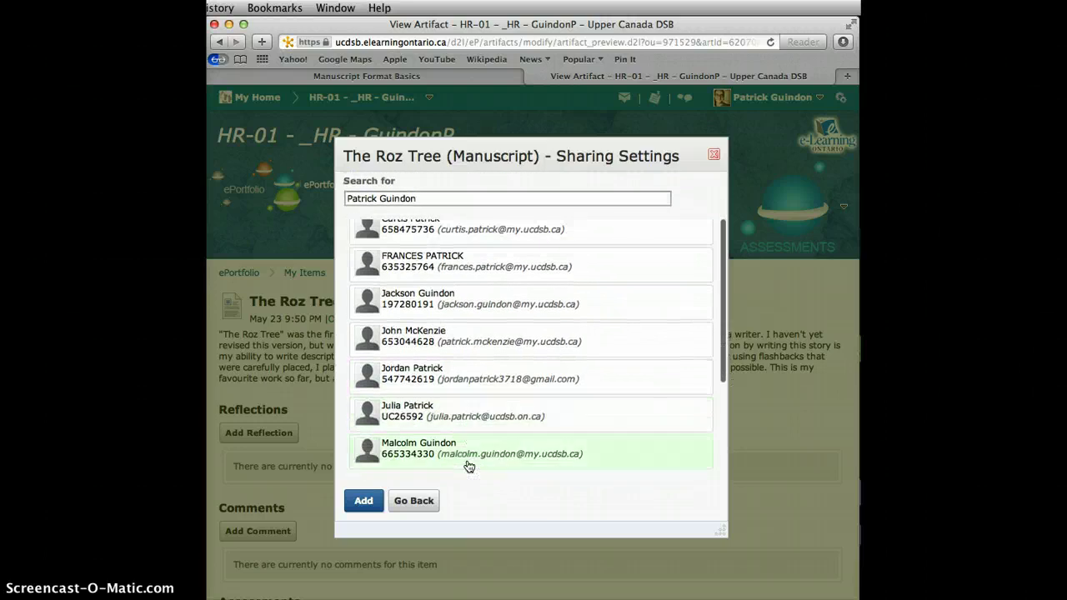
{"action": "scroll", "coordinate": [468, 466], "scroll_direction": "down", "scroll_amount": 3}
{"action": "scroll", "coordinate": [469, 466], "scroll_direction": "up", "scroll_amount": 5}
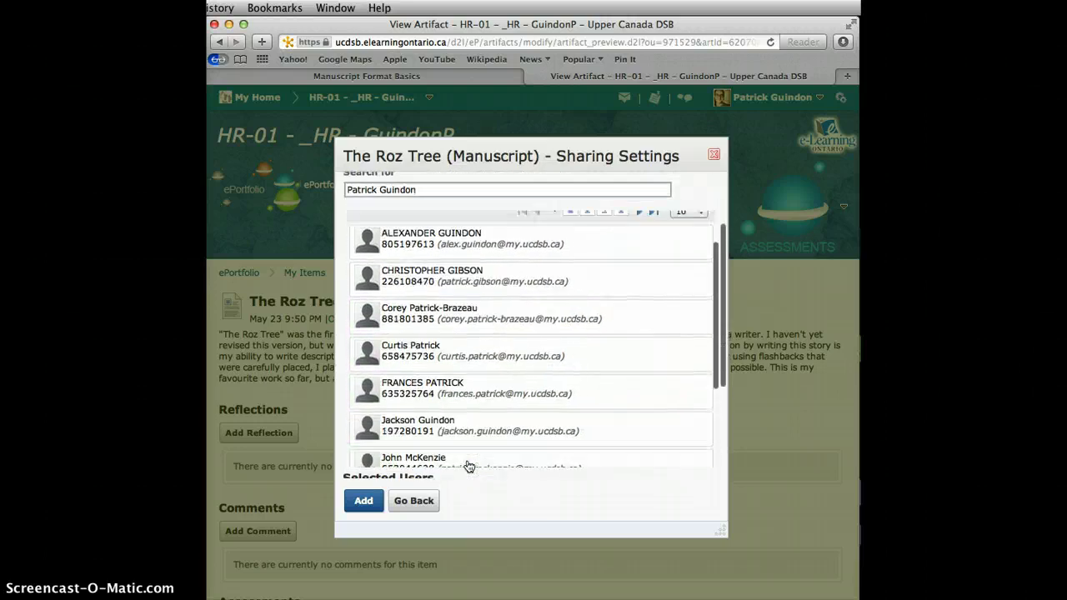
{"action": "scroll", "coordinate": [468, 465], "scroll_direction": "up", "scroll_amount": 5}
{"action": "left_click_drag", "start_coordinate": [377, 284], "coordinate": [293, 284]}
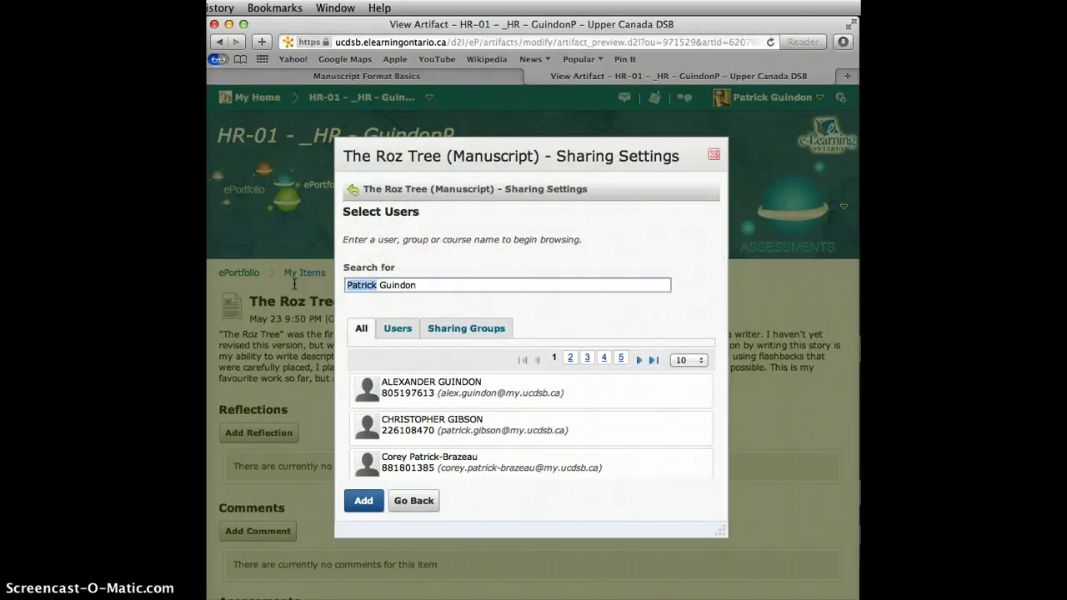
{"action": "key", "text": "Delete"}
{"action": "key", "text": "Delete"}
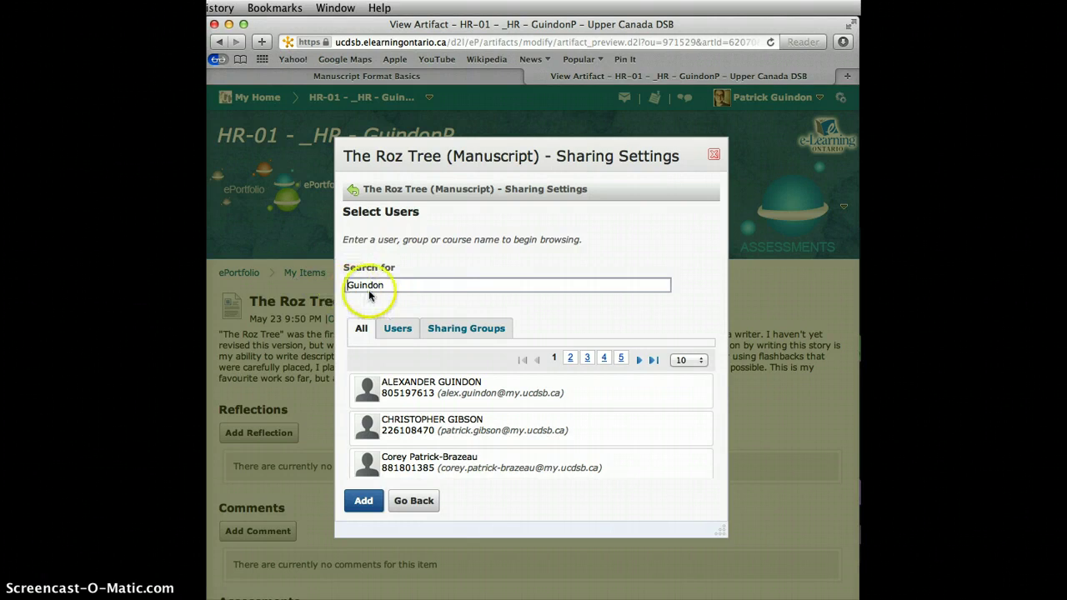
{"action": "left_click", "coordinate": [436, 285]}
{"action": "key", "text": "Return"}
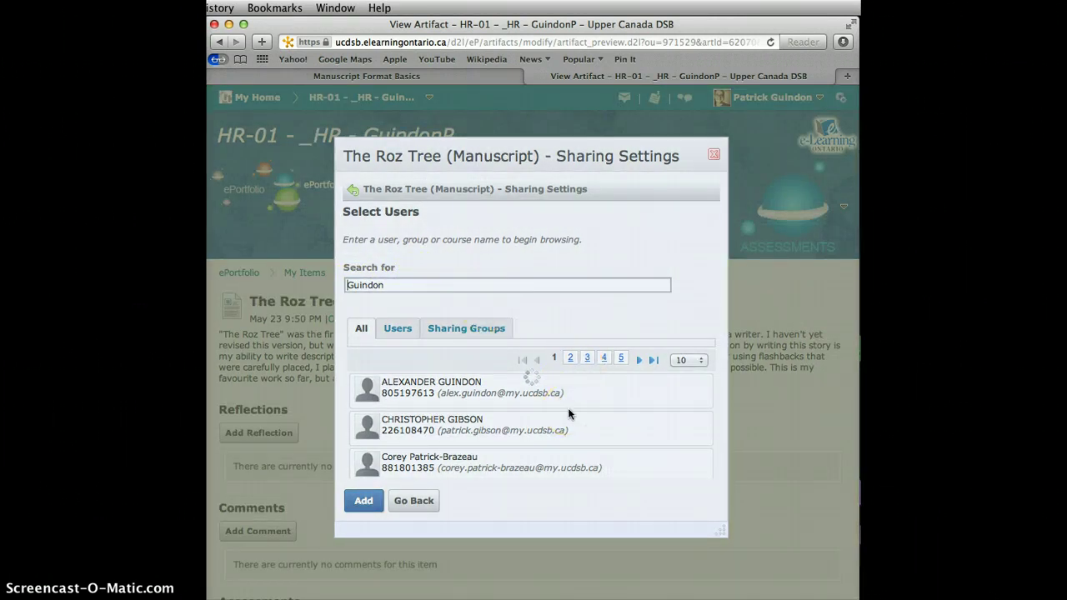
Step: Pick the user from the results, add them, and save the sharing list
{"action": "left_click", "coordinate": [363, 500]}
{"action": "left_click", "coordinate": [568, 431]}
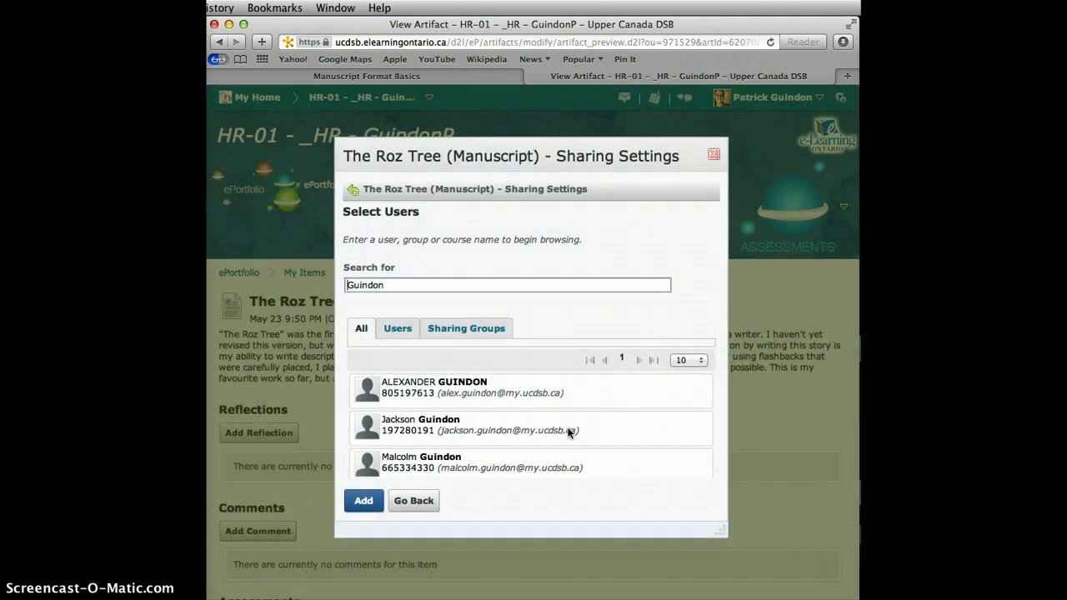
{"action": "scroll", "coordinate": [568, 431], "scroll_direction": "down", "scroll_amount": 3}
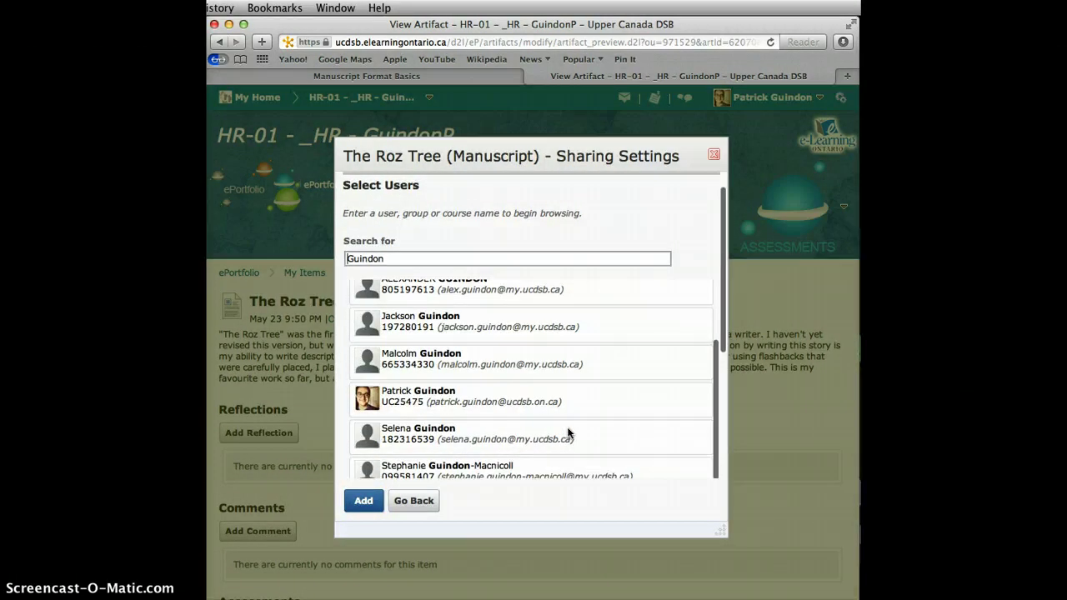
{"action": "left_click", "coordinate": [388, 412]}
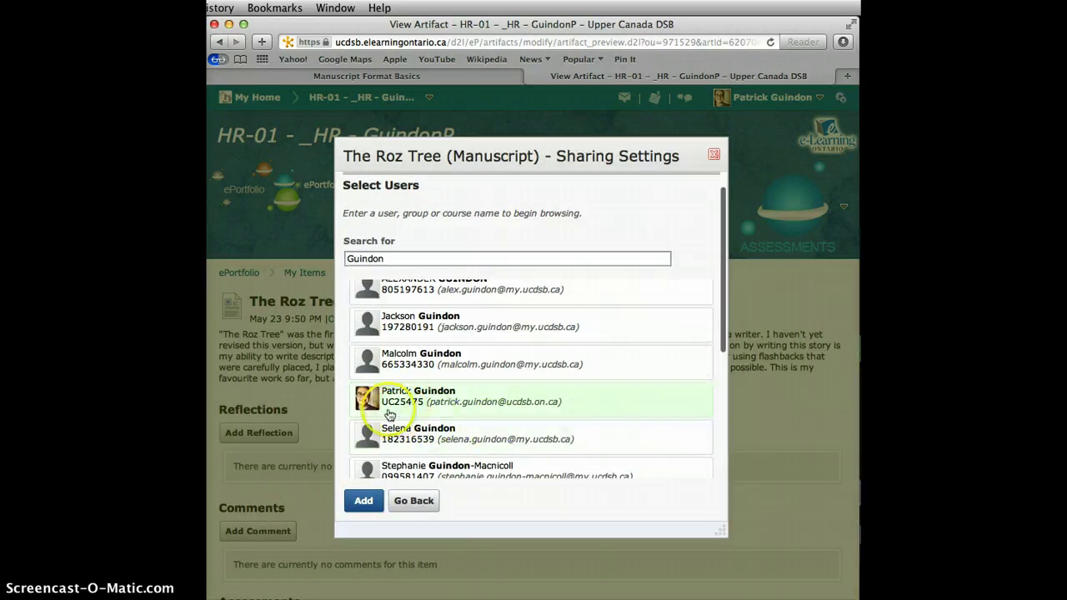
{"action": "left_click", "coordinate": [362, 500]}
{"action": "left_click", "coordinate": [367, 501]}
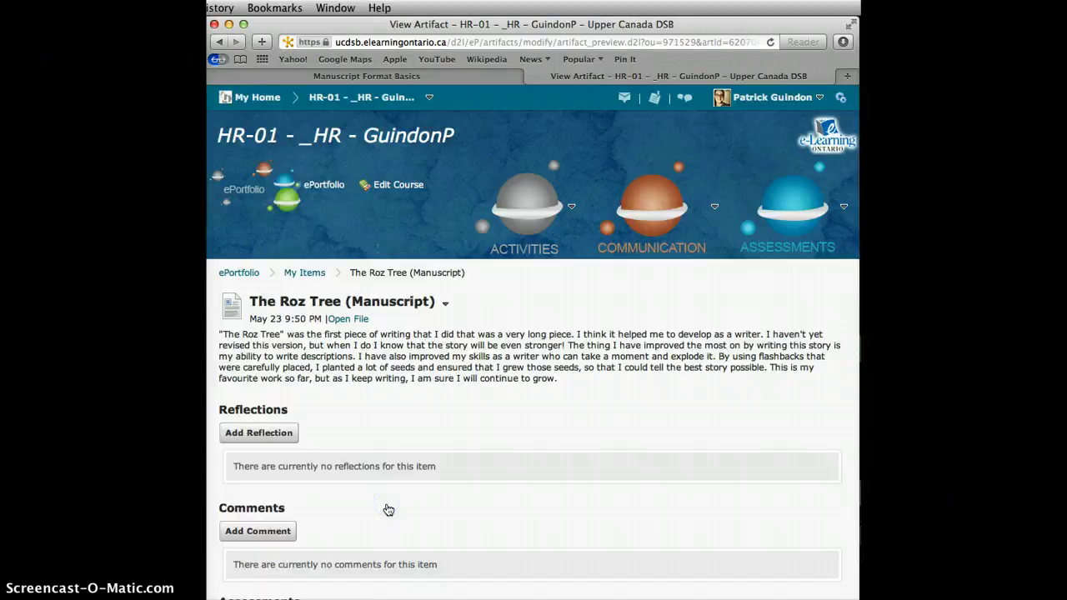
Step: Add The Roz Tree (Manuscript) to the Dana and Nick collections
{"action": "scroll", "coordinate": [436, 479], "scroll_direction": "down", "scroll_amount": 2}
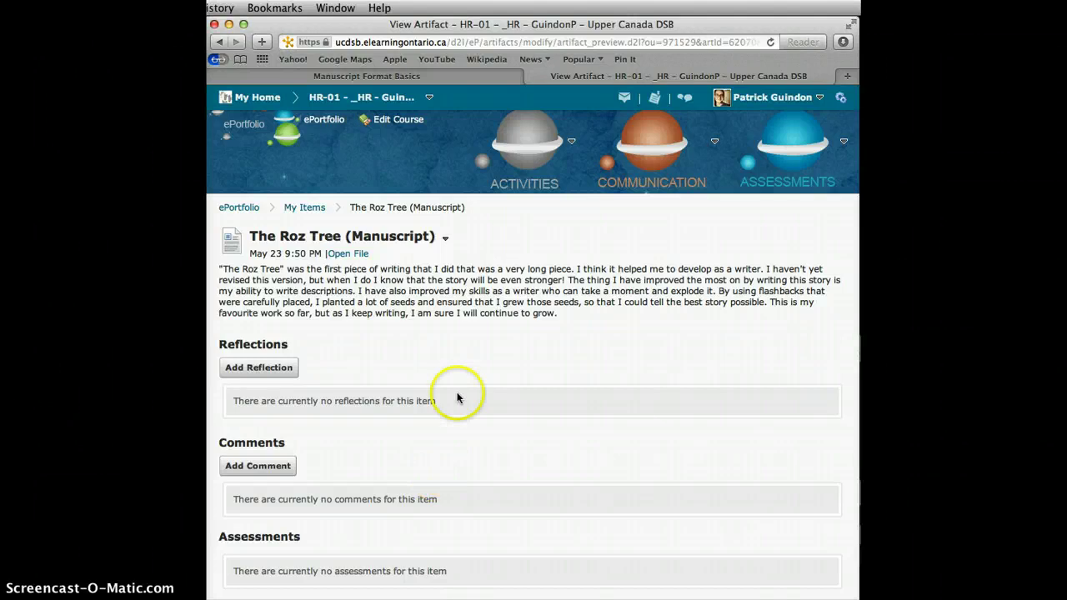
{"action": "left_click", "coordinate": [446, 240]}
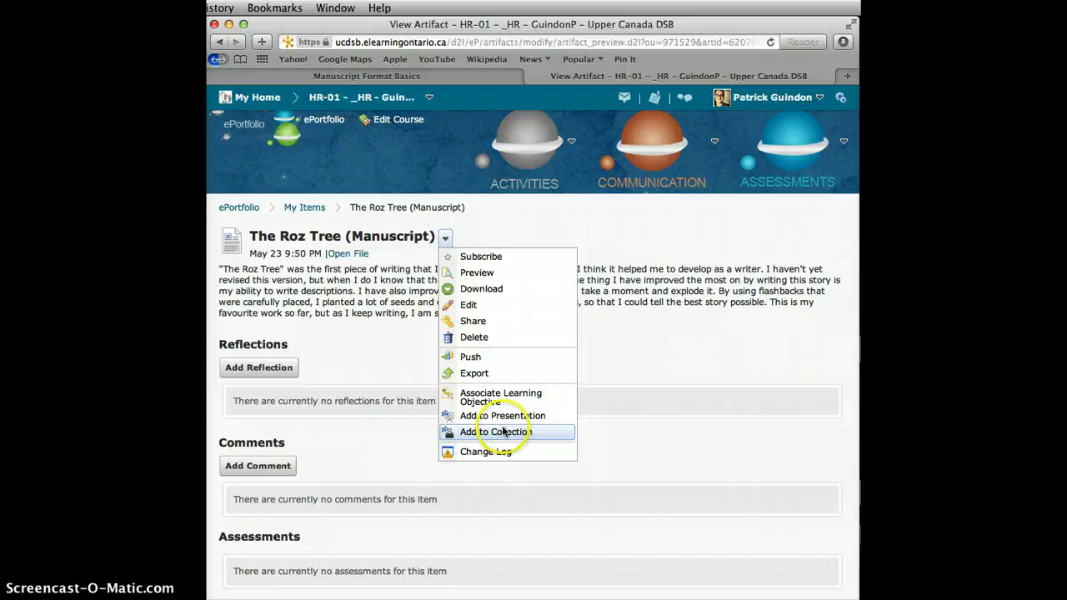
{"action": "left_click", "coordinate": [499, 431]}
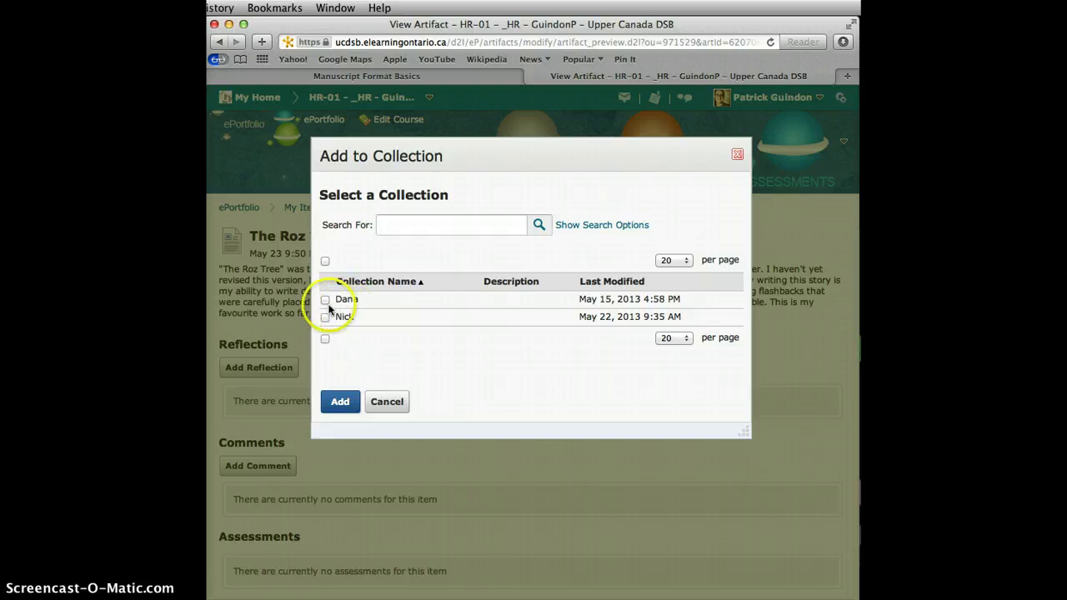
{"action": "left_click", "coordinate": [326, 300]}
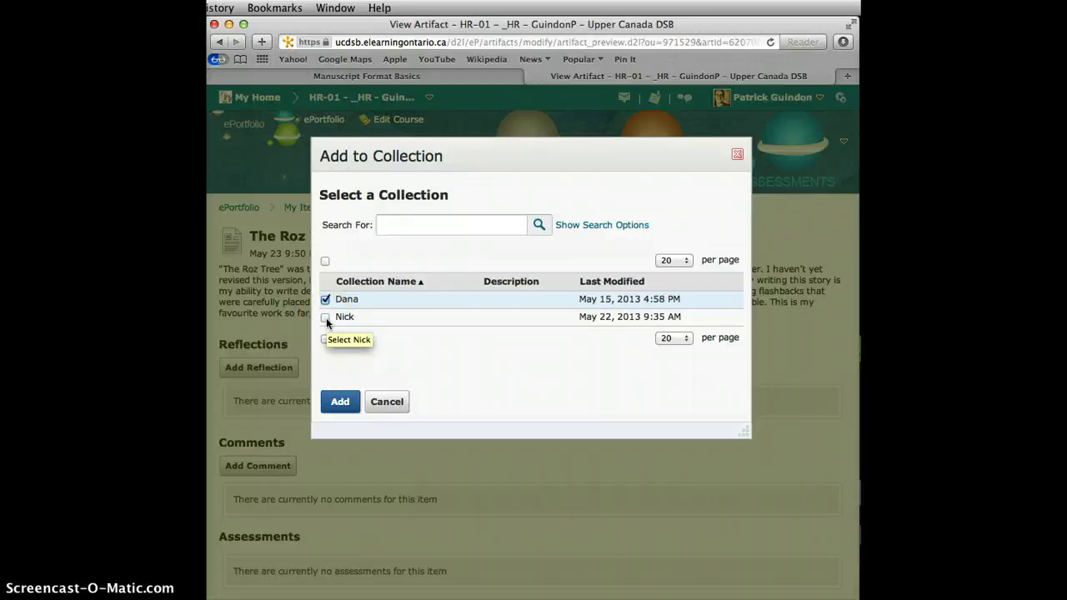
{"action": "left_click", "coordinate": [325, 318]}
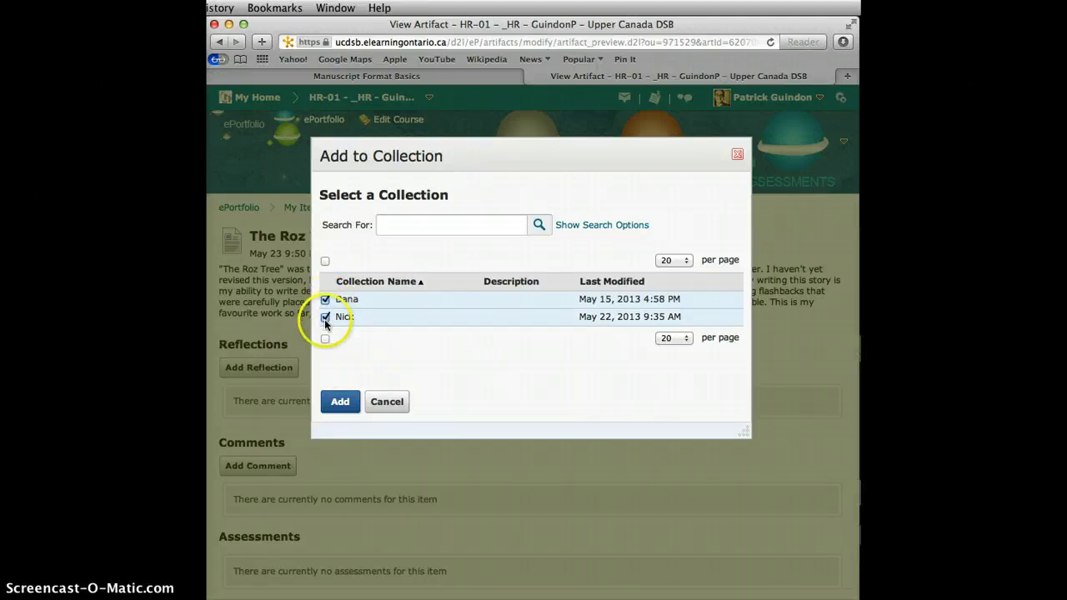
{"action": "left_click", "coordinate": [339, 402]}
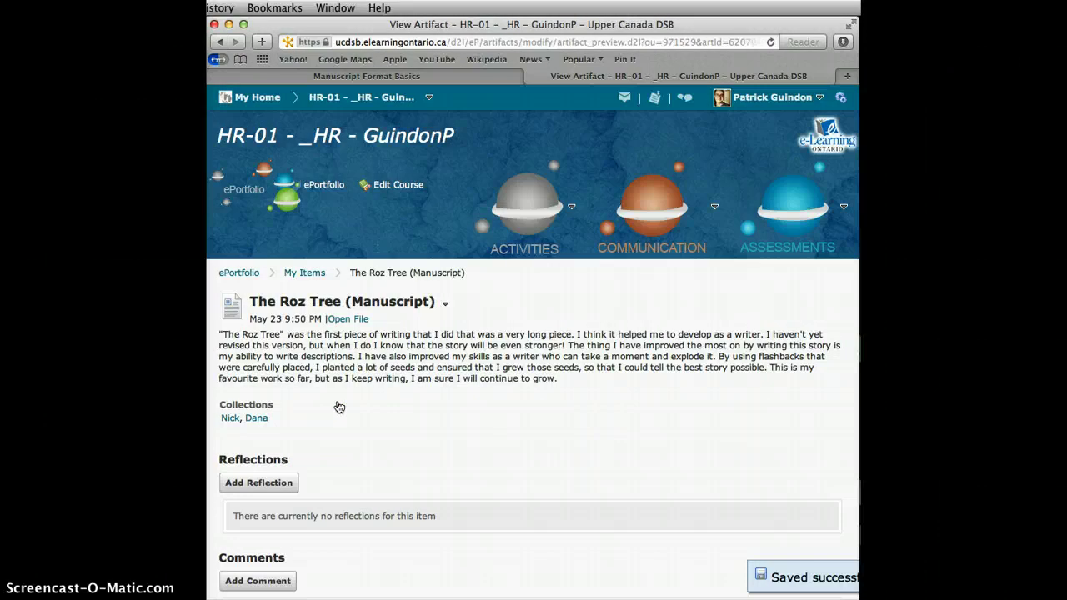
{"action": "left_click", "coordinate": [259, 419]}
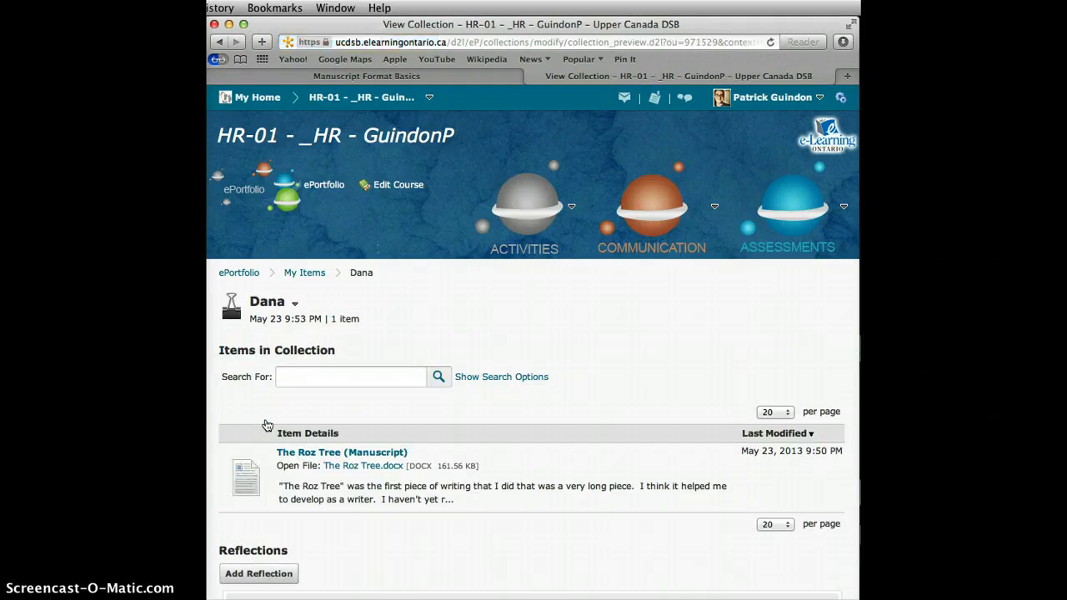
Step: Check the Dana collection lists The Roz Tree, then go back to the ePortfolio dashboard
{"action": "left_click", "coordinate": [263, 376]}
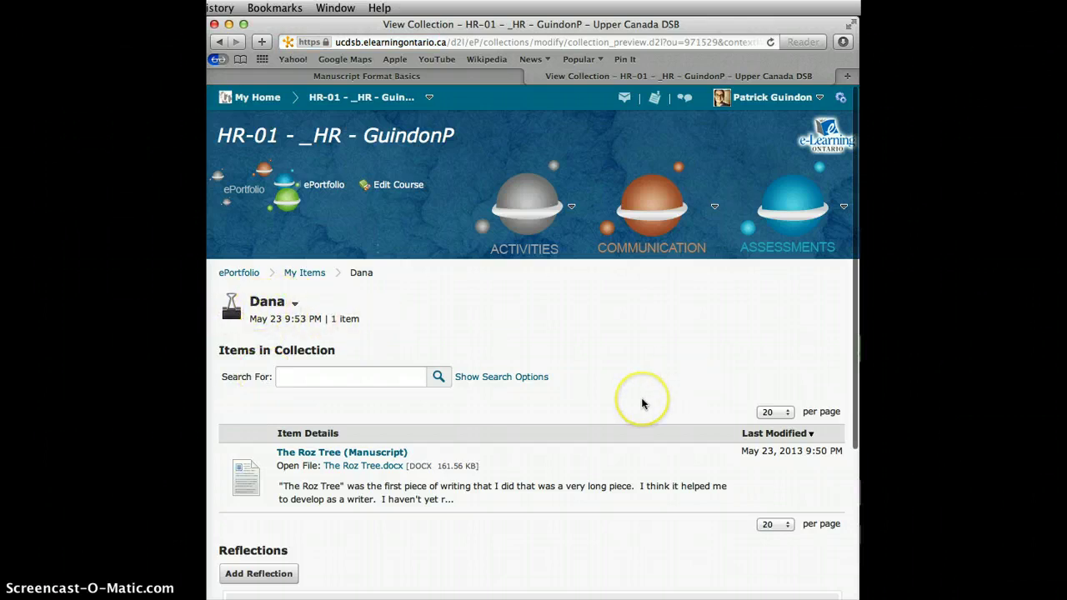
{"action": "scroll", "coordinate": [642, 402], "scroll_direction": "down", "scroll_amount": 3}
{"action": "scroll", "coordinate": [642, 403], "scroll_direction": "down", "scroll_amount": 2}
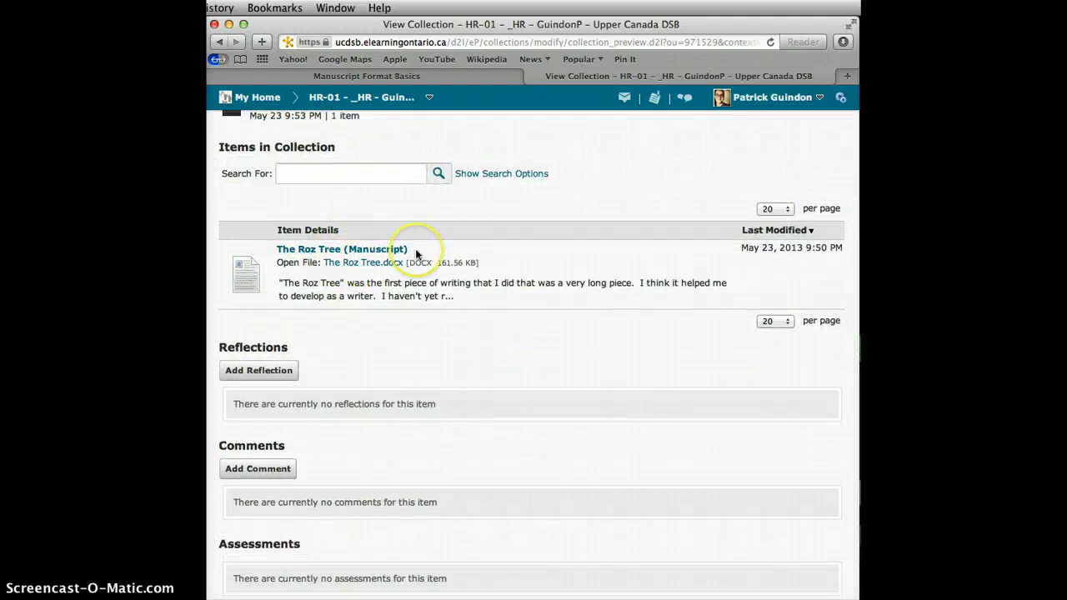
{"action": "scroll", "coordinate": [415, 249], "scroll_direction": "down", "scroll_amount": 1}
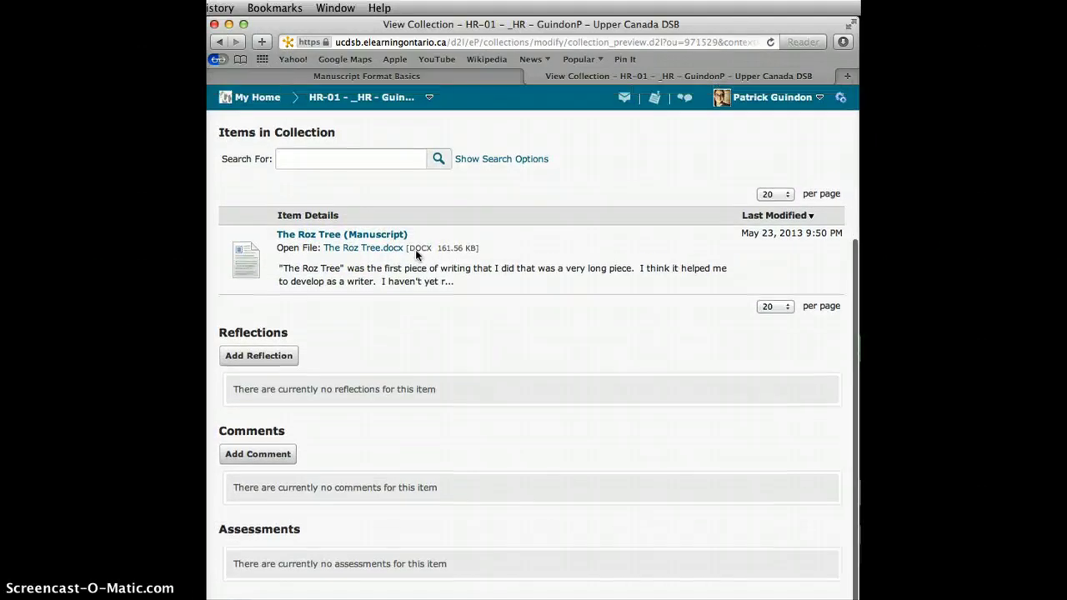
{"action": "scroll", "coordinate": [415, 250], "scroll_direction": "up", "scroll_amount": 5}
{"action": "scroll", "coordinate": [415, 255], "scroll_direction": "up", "scroll_amount": 1}
{"action": "left_click", "coordinate": [296, 302]}
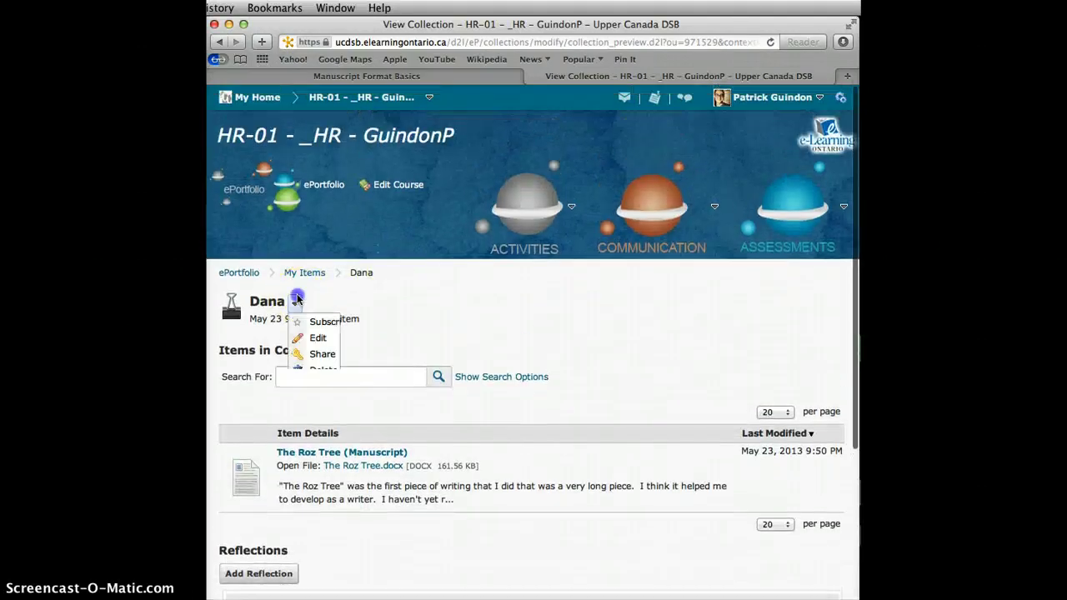
{"action": "left_click", "coordinate": [388, 296]}
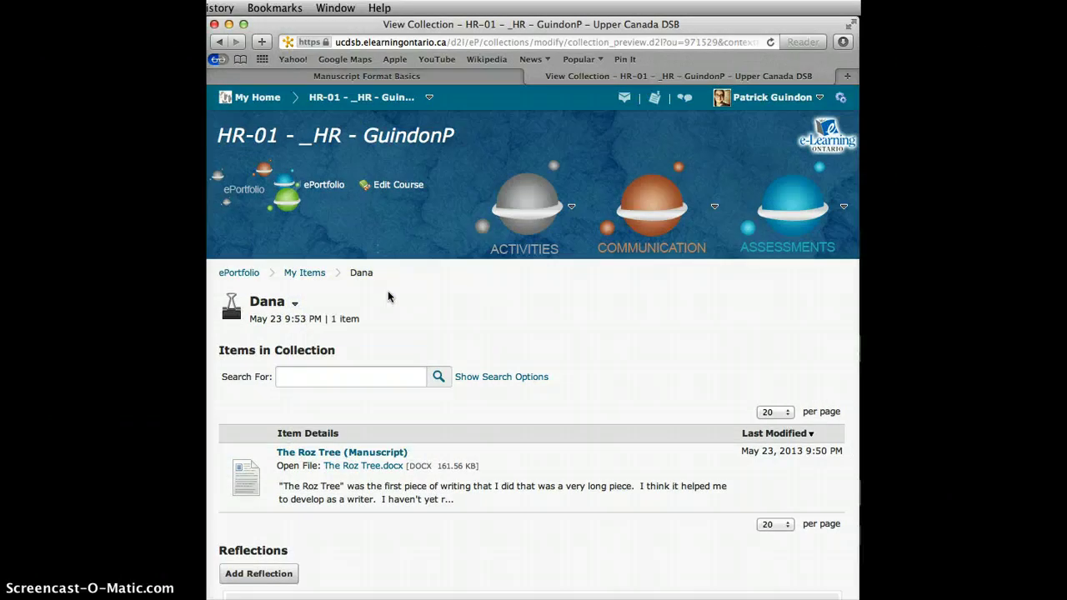
{"action": "left_click", "coordinate": [344, 319]}
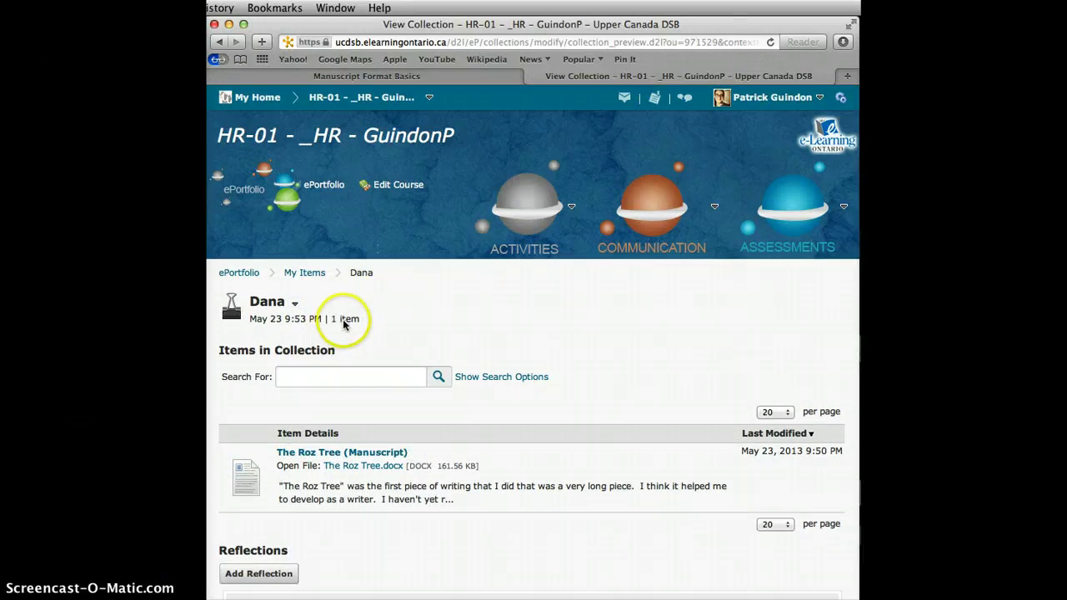
{"action": "left_click", "coordinate": [250, 278]}
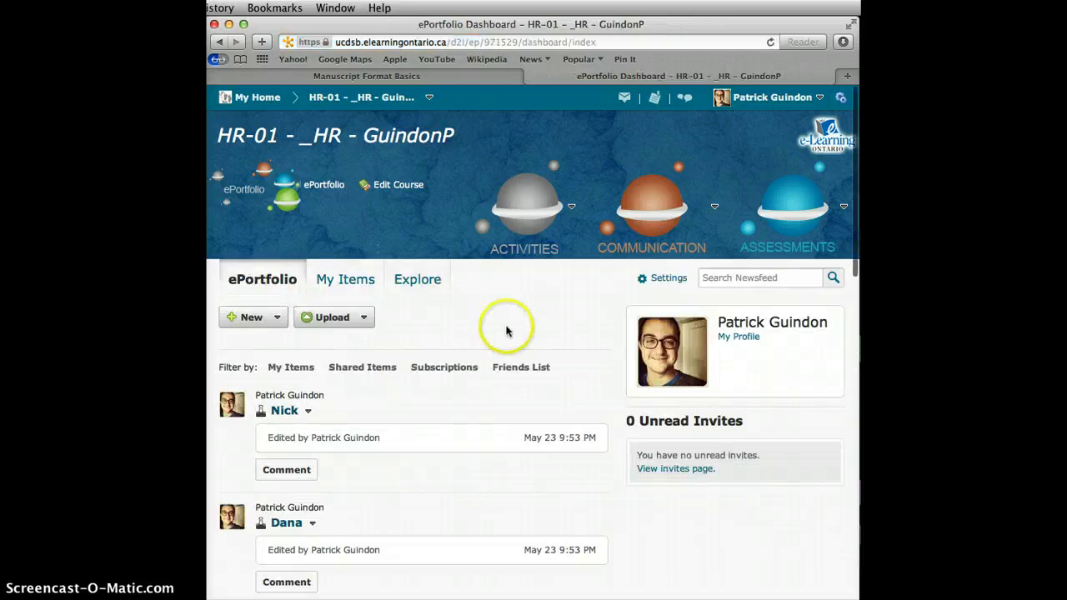
Step: Permanently delete The Roz Tree (Manuscript) from the dashboard
{"action": "scroll", "coordinate": [473, 326], "scroll_direction": "down", "scroll_amount": 5}
{"action": "scroll", "coordinate": [357, 357], "scroll_direction": "down", "scroll_amount": 3}
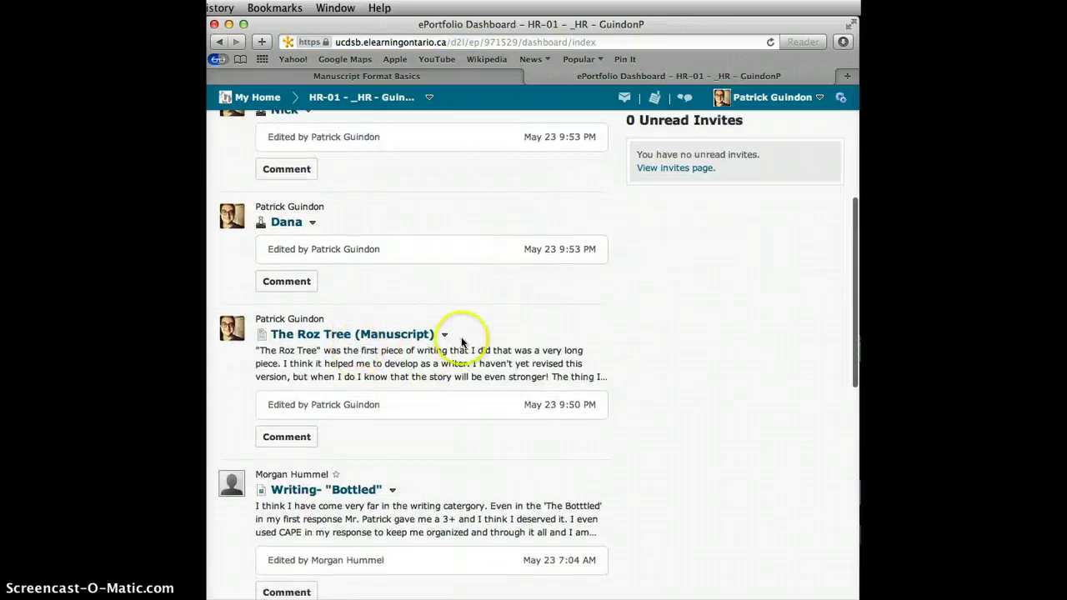
{"action": "left_click", "coordinate": [447, 337]}
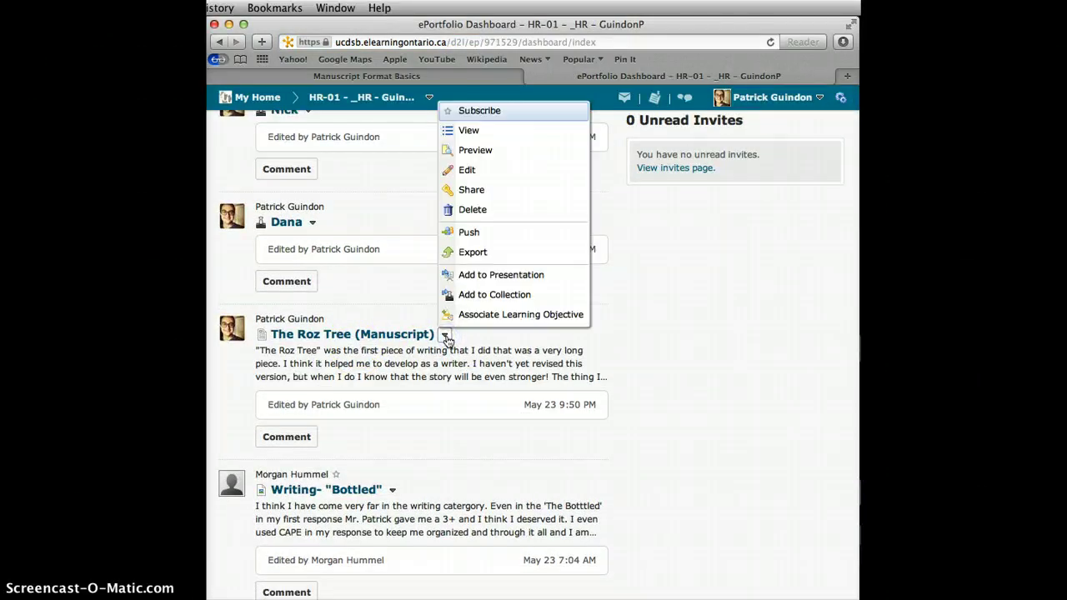
{"action": "left_click", "coordinate": [483, 212]}
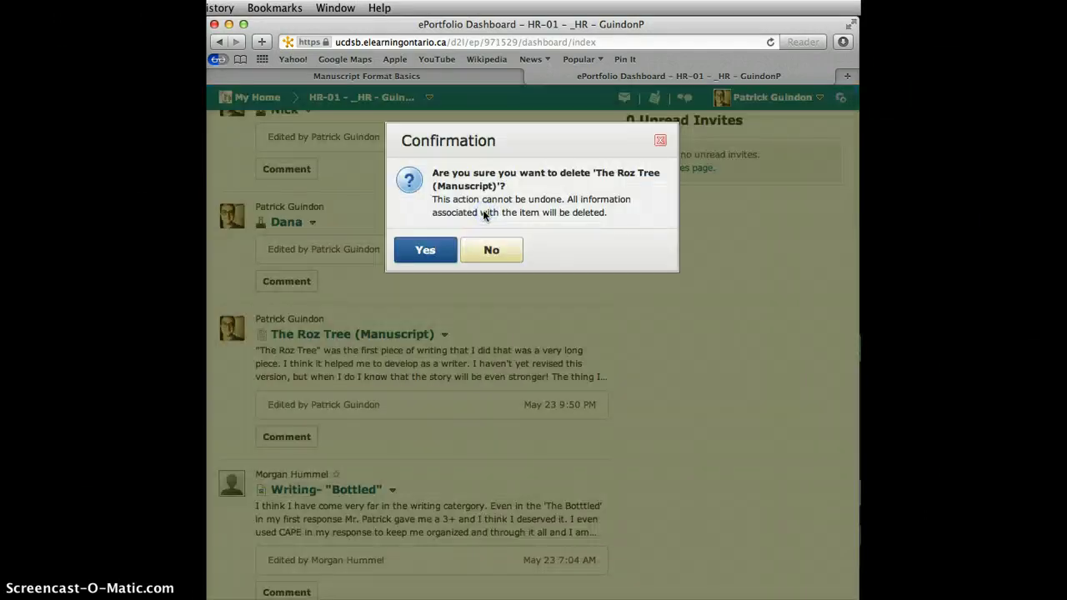
{"action": "left_click", "coordinate": [480, 186]}
{"action": "left_click", "coordinate": [439, 249]}
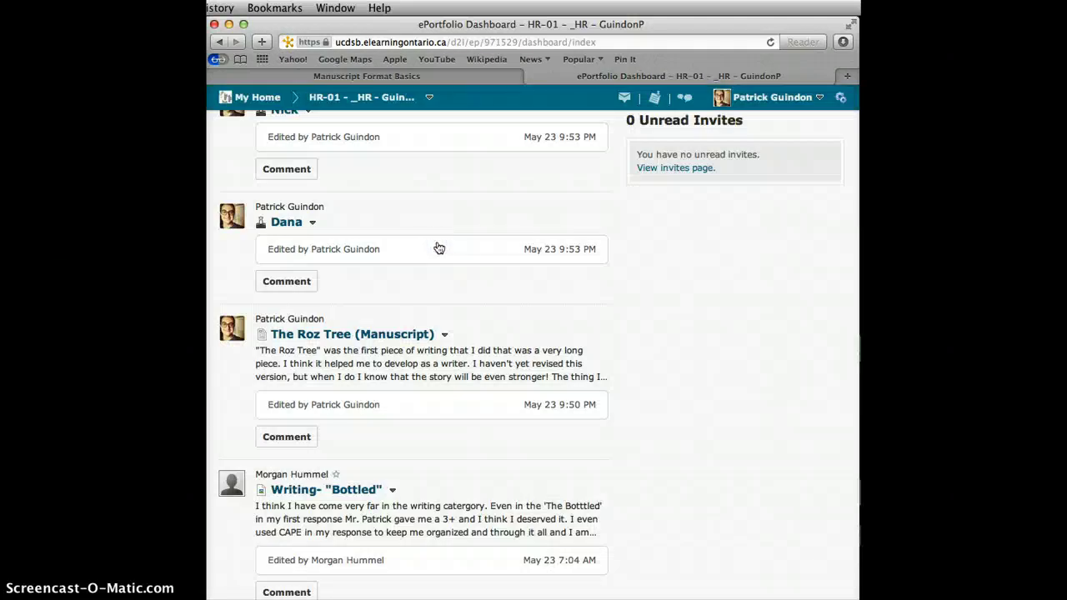
Step: Log out to the Upper Canada DSB Online Courses login page
{"action": "scroll", "coordinate": [439, 248], "scroll_direction": "down", "scroll_amount": 1}
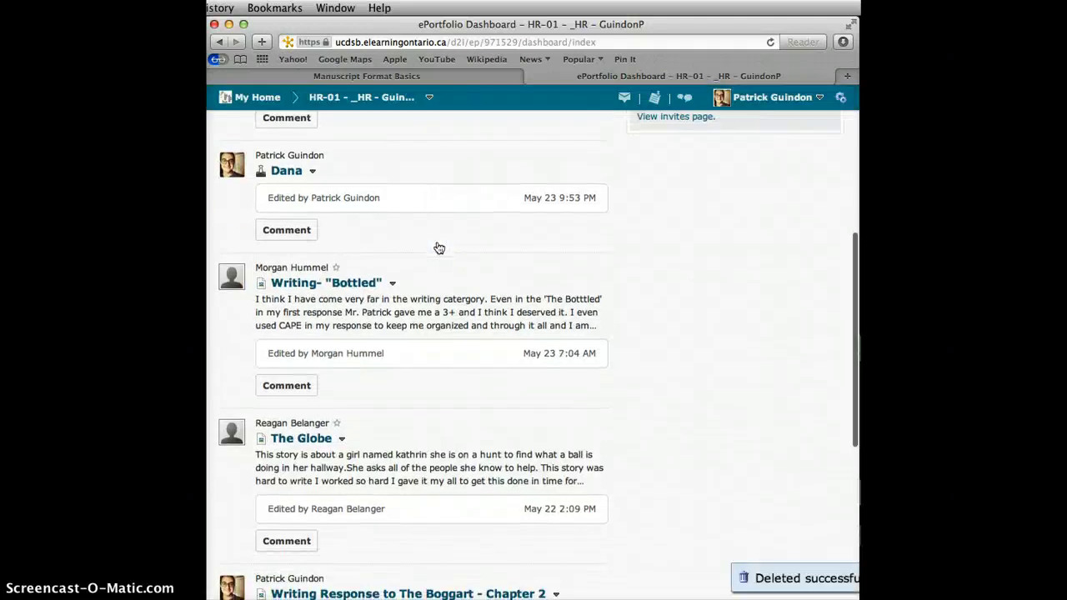
{"action": "scroll", "coordinate": [438, 248], "scroll_direction": "up", "scroll_amount": 3}
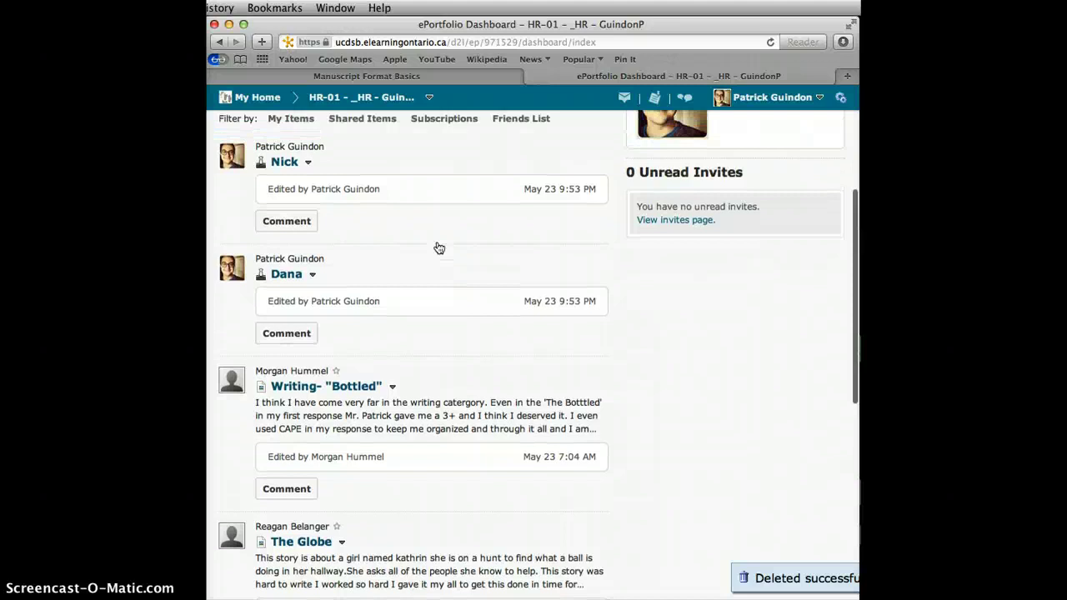
{"action": "scroll", "coordinate": [438, 248], "scroll_direction": "up", "scroll_amount": 5}
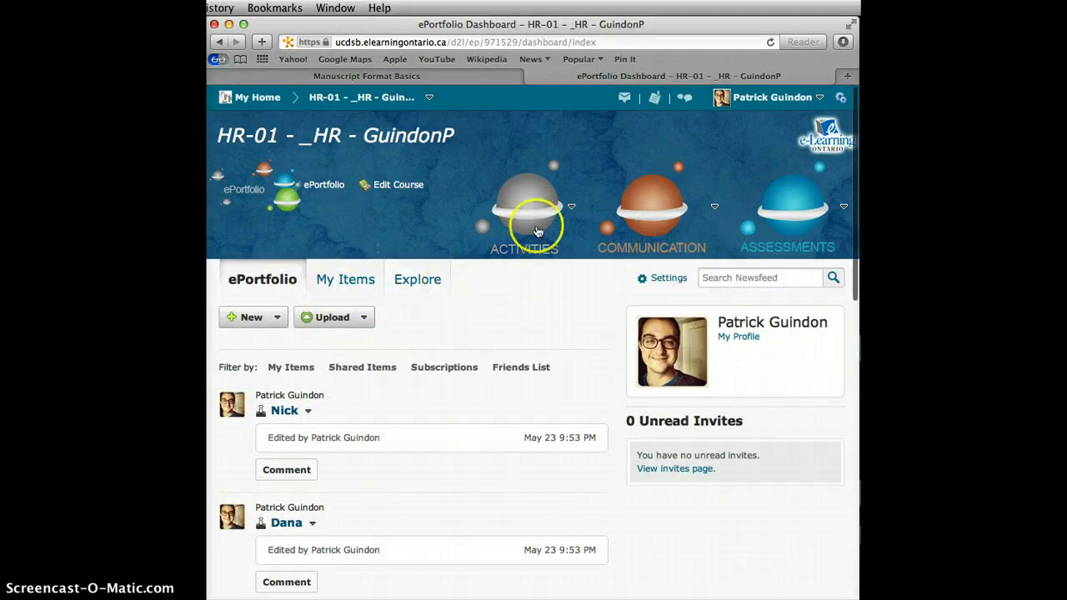
{"action": "left_click", "coordinate": [818, 97]}
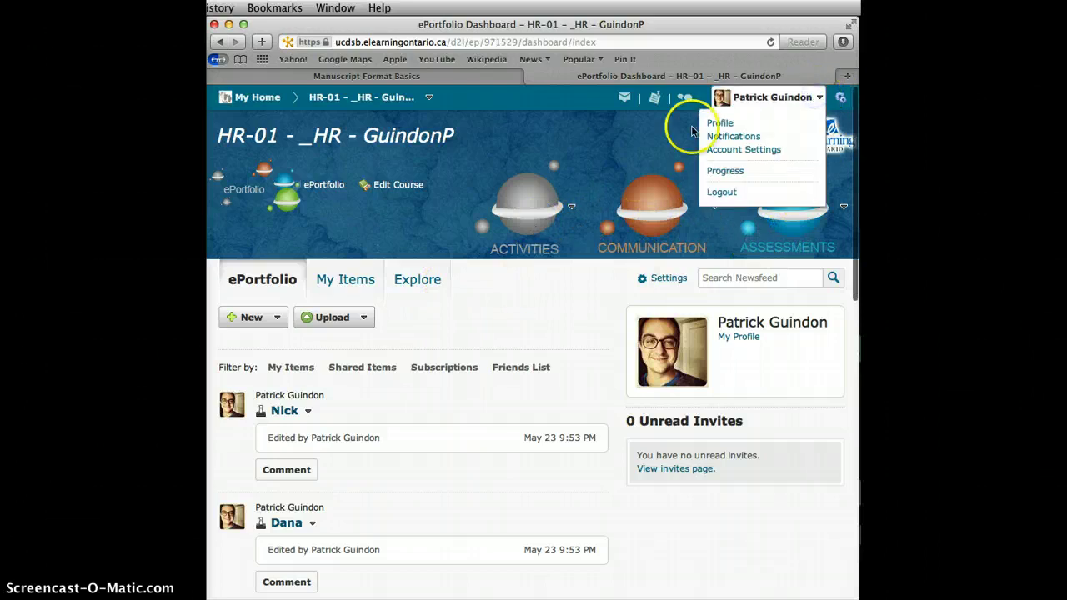
{"action": "left_click", "coordinate": [718, 192]}
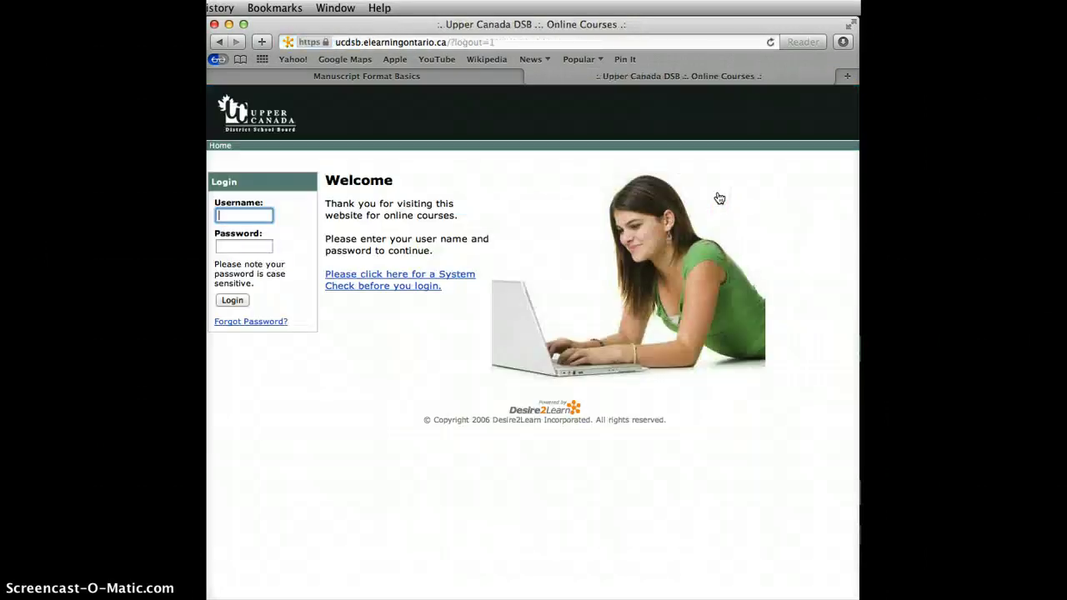